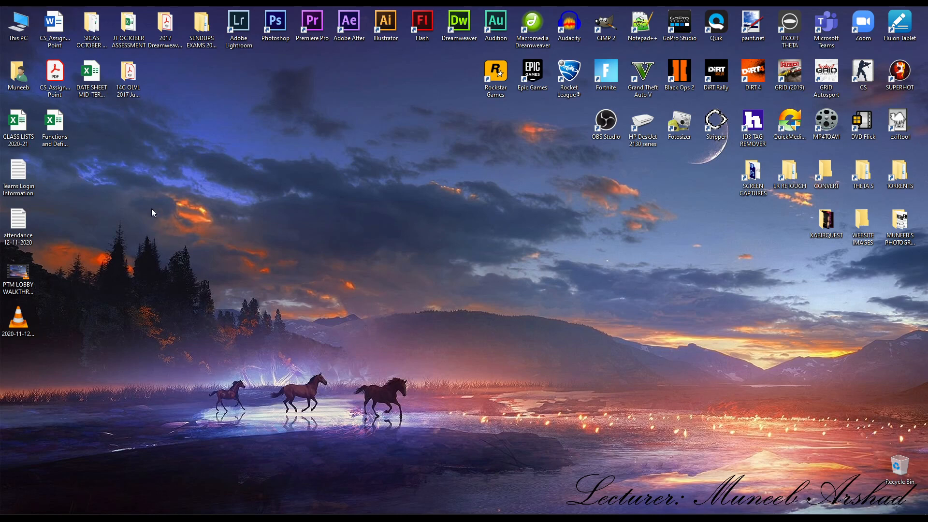
- Open the Functions and Definitions workbook with the function names and their descriptions in readable size
{"action": "double_click", "coordinate": [52, 128]}
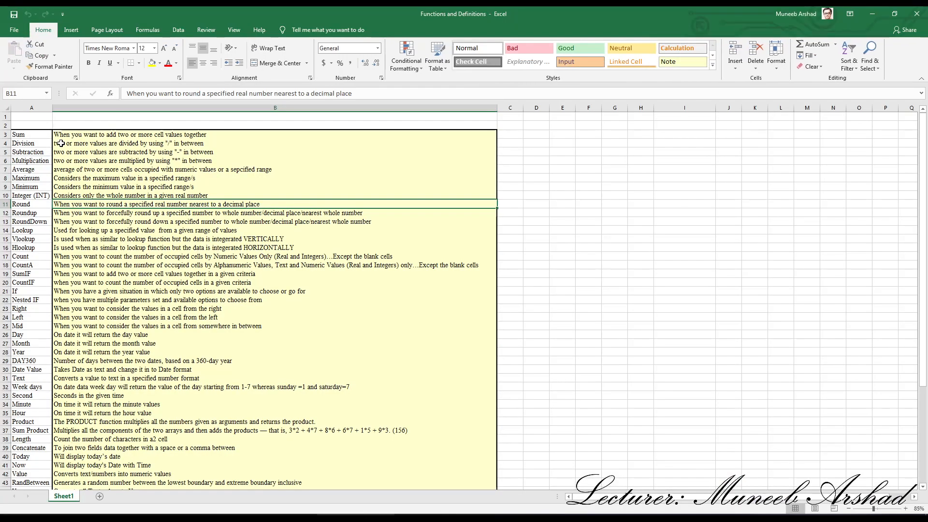
{"action": "scroll", "coordinate": [51, 183], "scroll_direction": "up", "scroll_amount": 7, "text": "ctrl"}
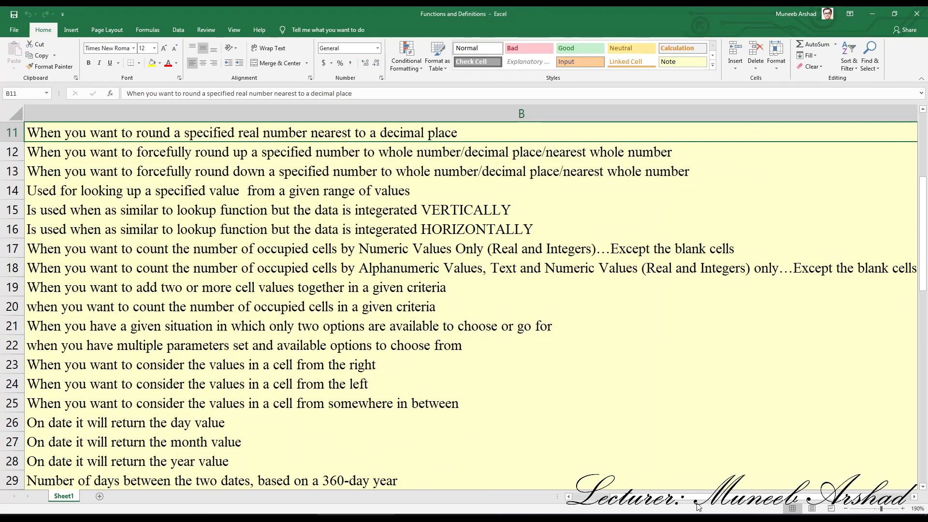
{"action": "scroll", "coordinate": [647, 506], "scroll_direction": "left", "scroll_amount": 2}
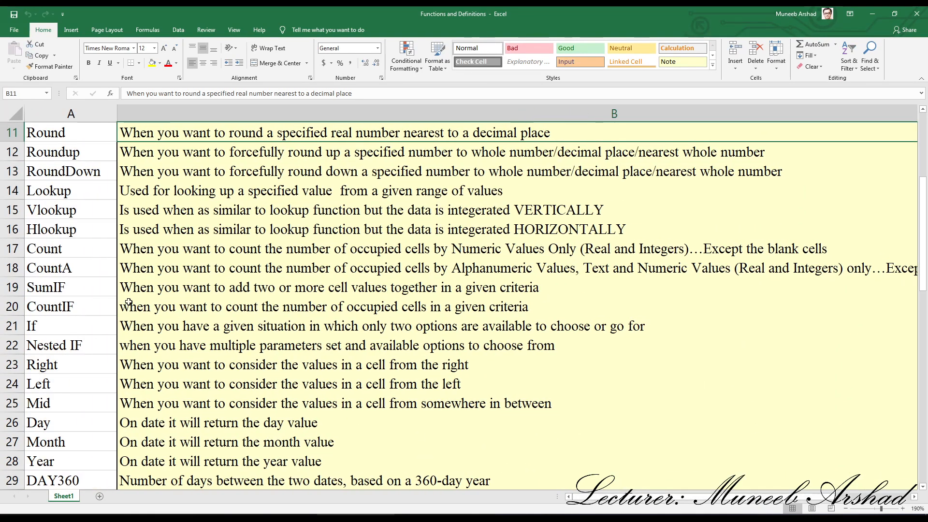
- Review the Integer (INT), Round, Roundup and RoundDown entries in the function list
{"action": "scroll", "coordinate": [129, 301], "scroll_direction": "up", "scroll_amount": 2}
{"action": "scroll", "coordinate": [129, 301], "scroll_direction": "up", "scroll_amount": 2}
{"action": "scroll", "coordinate": [134, 298], "scroll_direction": "down", "scroll_amount": 2}
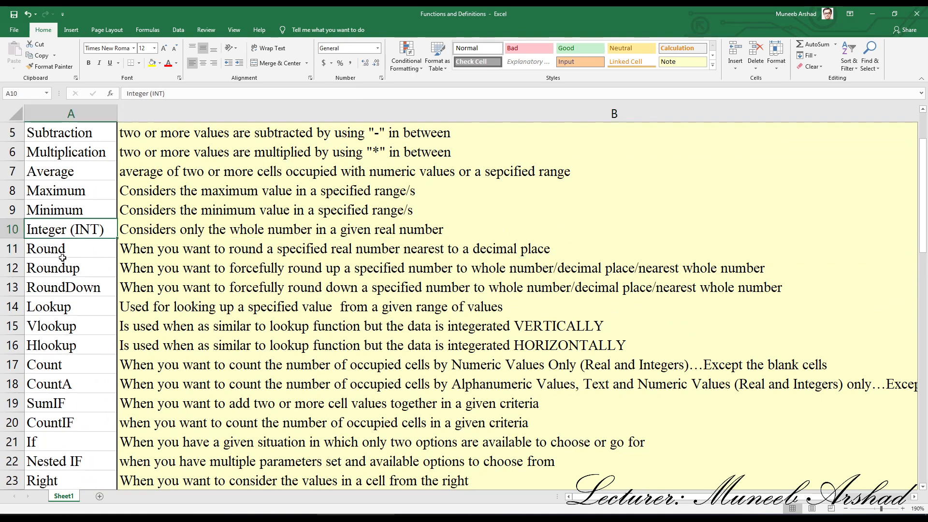
{"action": "left_click", "coordinate": [65, 254]}
{"action": "left_click", "coordinate": [74, 269]}
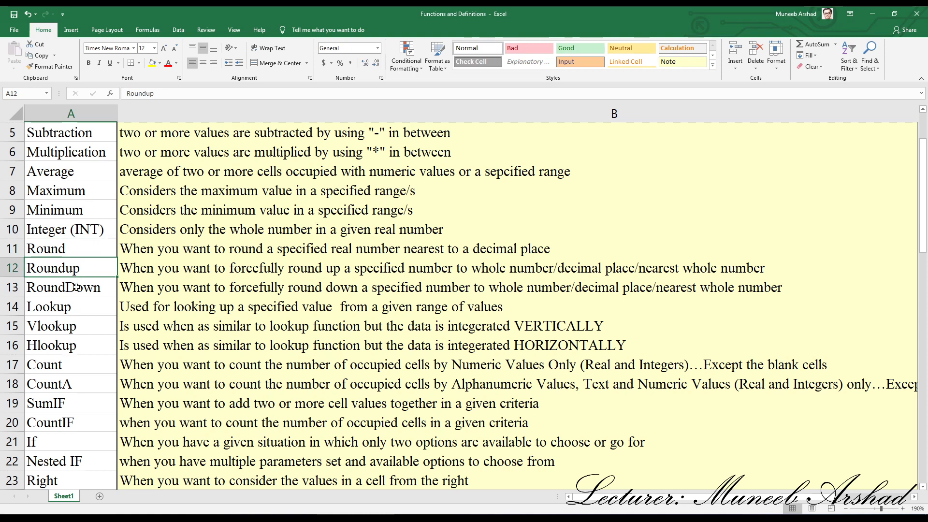
{"action": "left_click", "coordinate": [77, 291]}
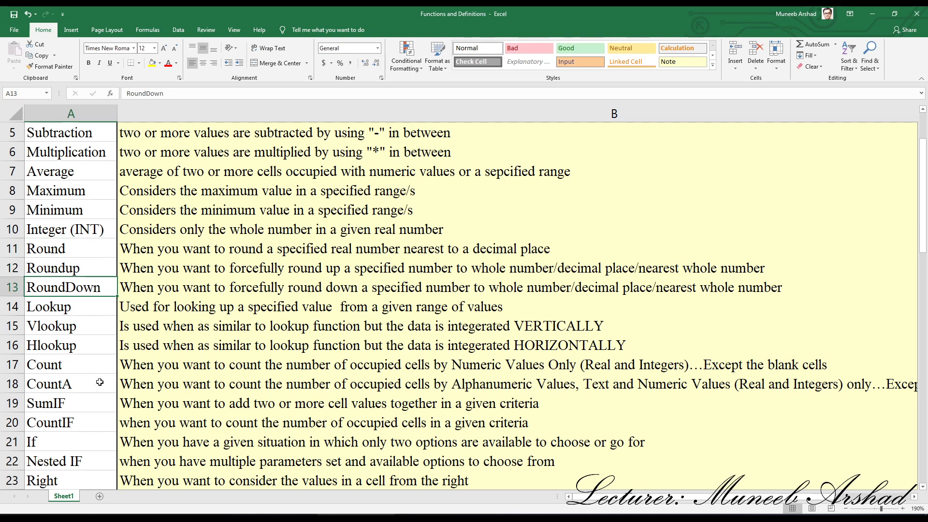
- Add a new worksheet and enter 12.365 in cell C5 and 3.9658 in cell C6
{"action": "left_click", "coordinate": [99, 497]}
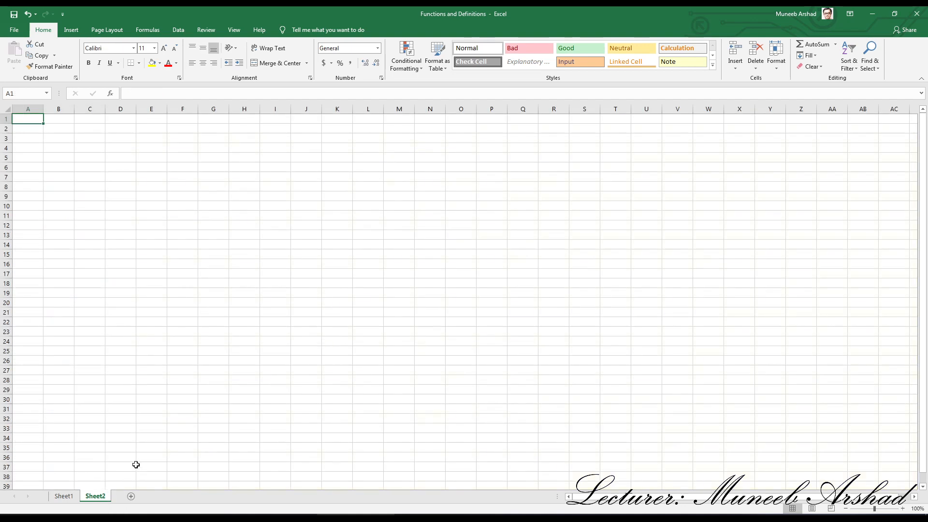
{"action": "scroll", "coordinate": [144, 223], "scroll_direction": "up", "scroll_amount": 10}
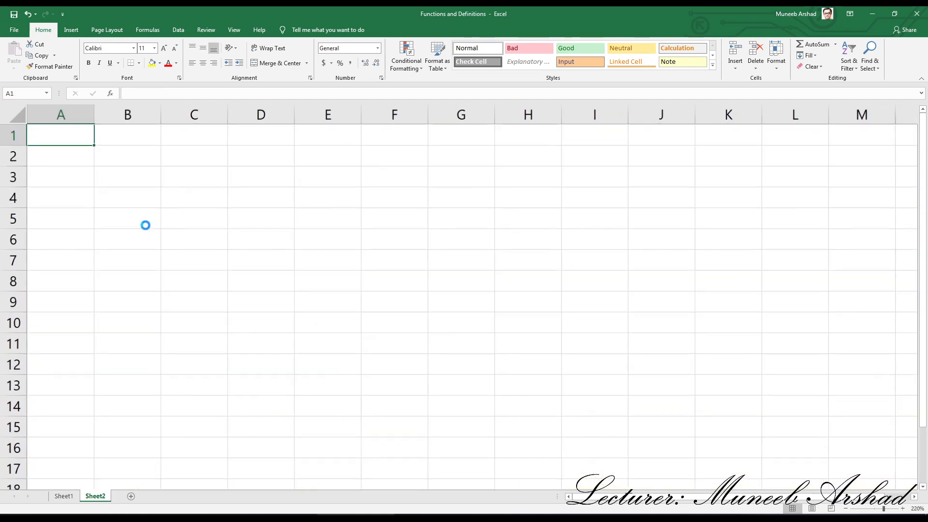
{"action": "left_click", "coordinate": [159, 199]}
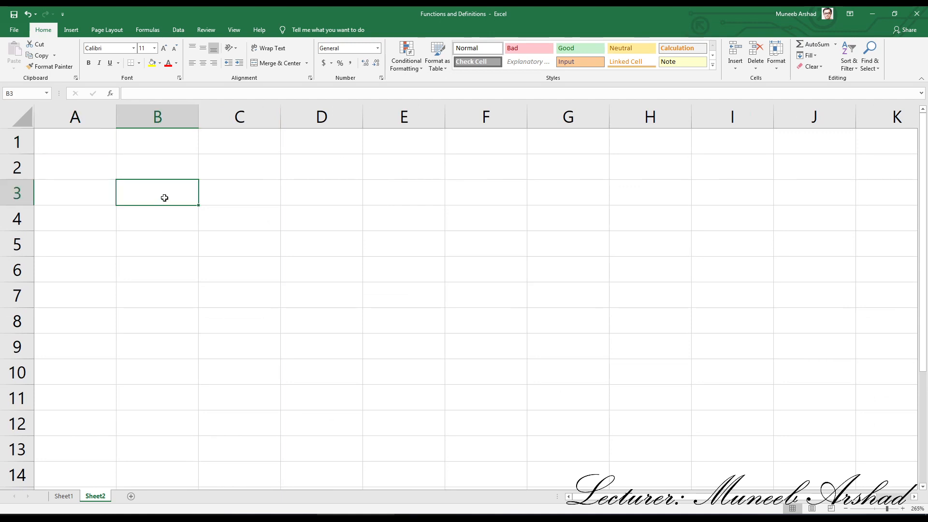
{"action": "left_click", "coordinate": [225, 248]}
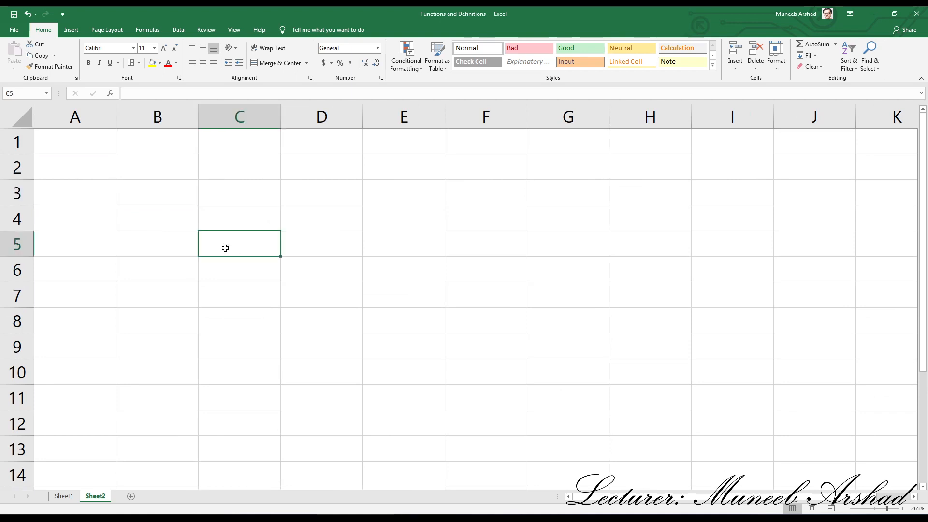
{"action": "type", "text": "12.365"}
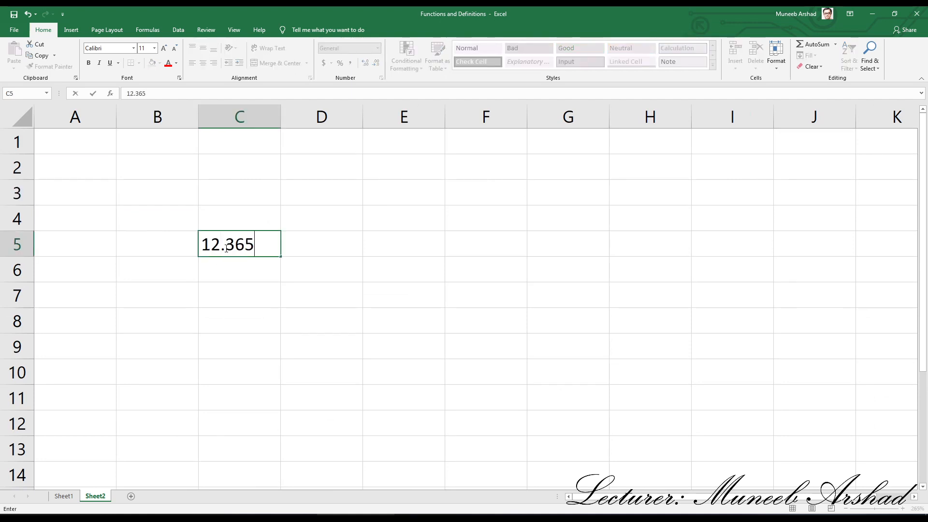
{"action": "left_click", "coordinate": [243, 271]}
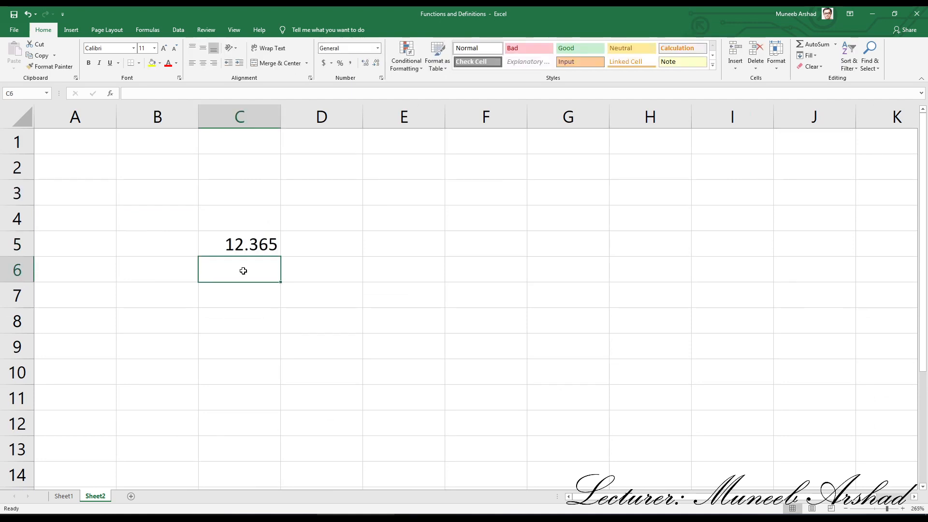
{"action": "type", "text": "3.9658"}
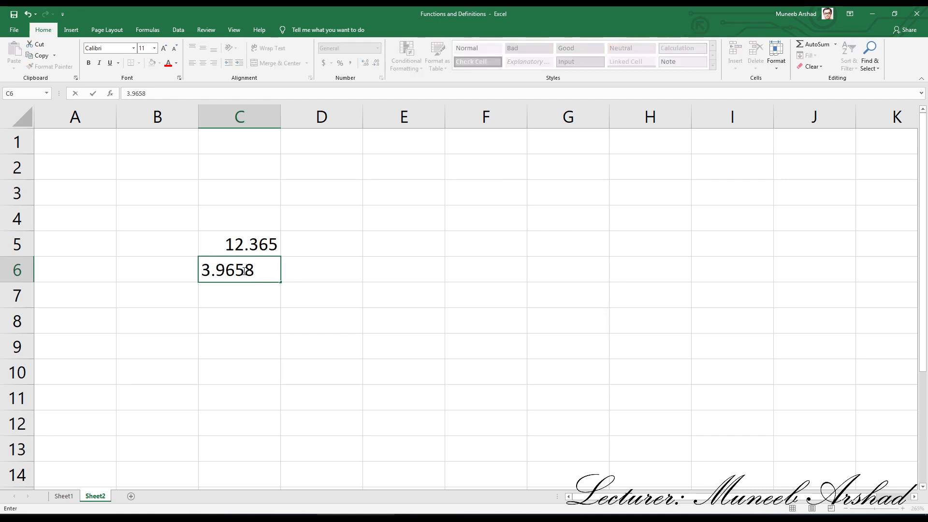
{"action": "key", "text": "Return"}
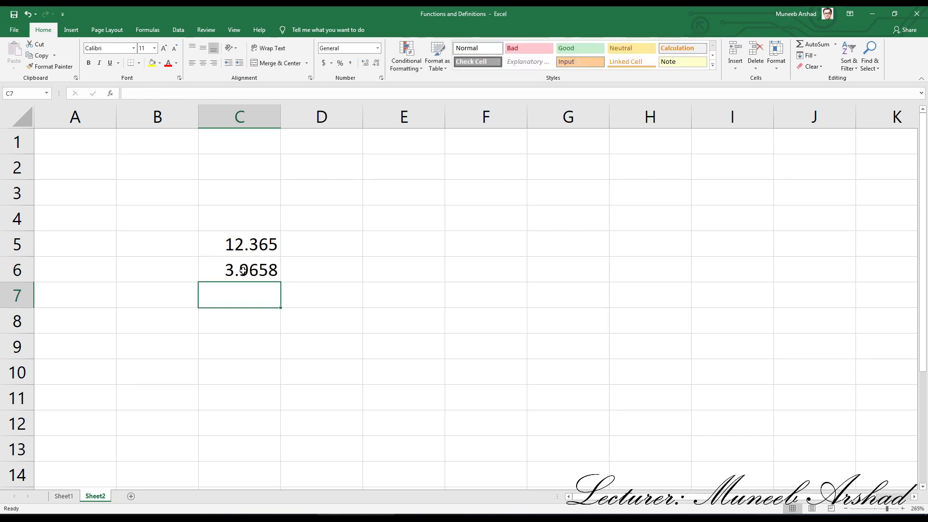
- Enter 145.639852 in cell C7 and 23.698 in cell C8
{"action": "type", "text": "145"}
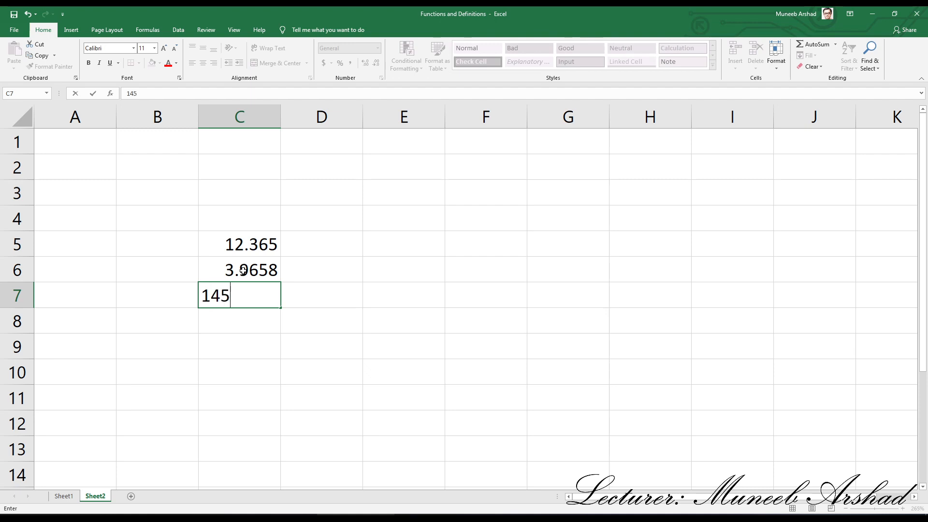
{"action": "type", "text": ".639852"}
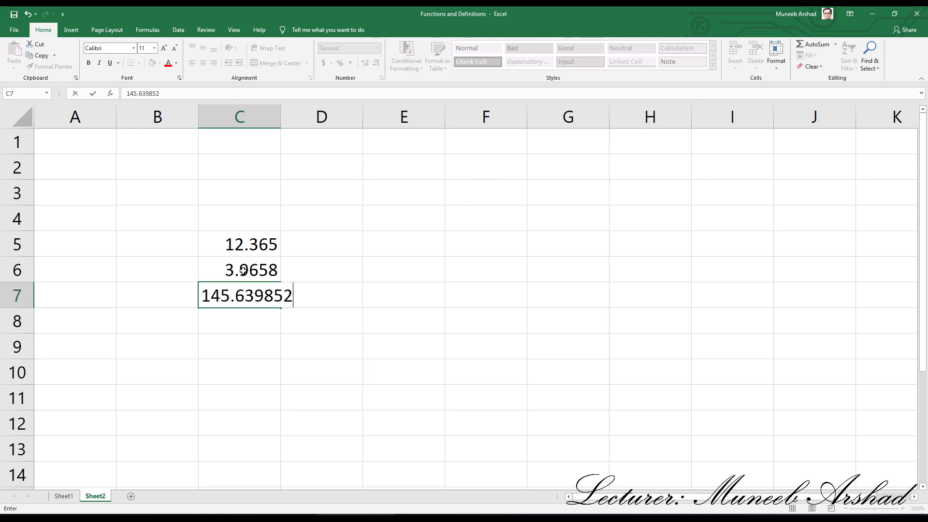
{"action": "key", "text": "Return"}
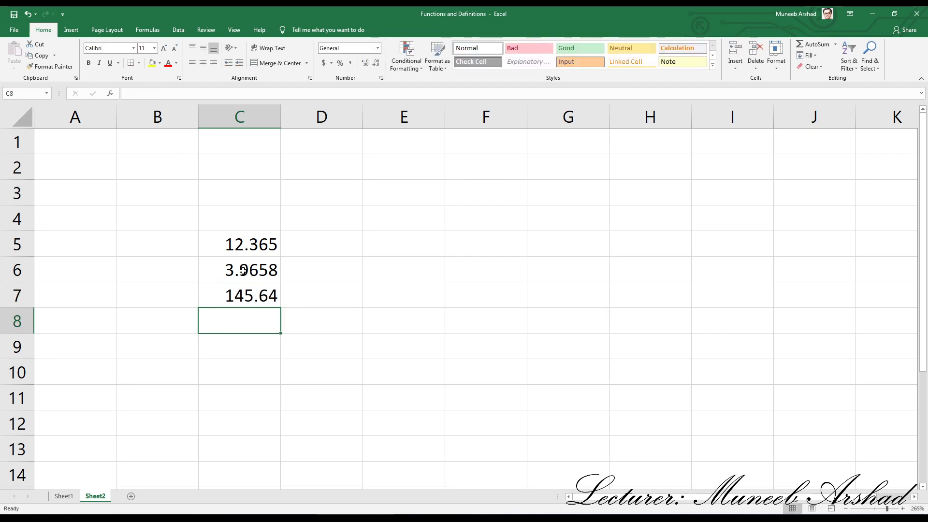
{"action": "type", "text": "23.69"}
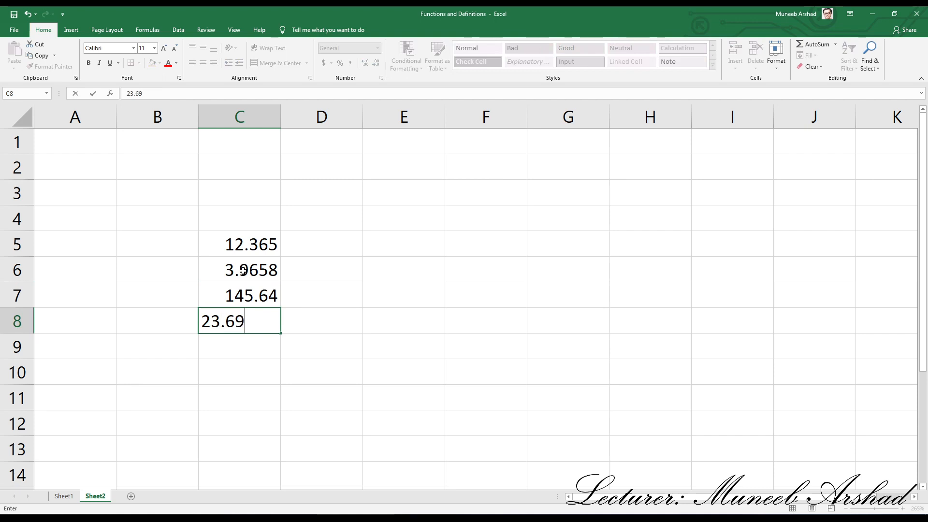
{"action": "type", "text": "8"}
{"action": "key", "text": "Return"}
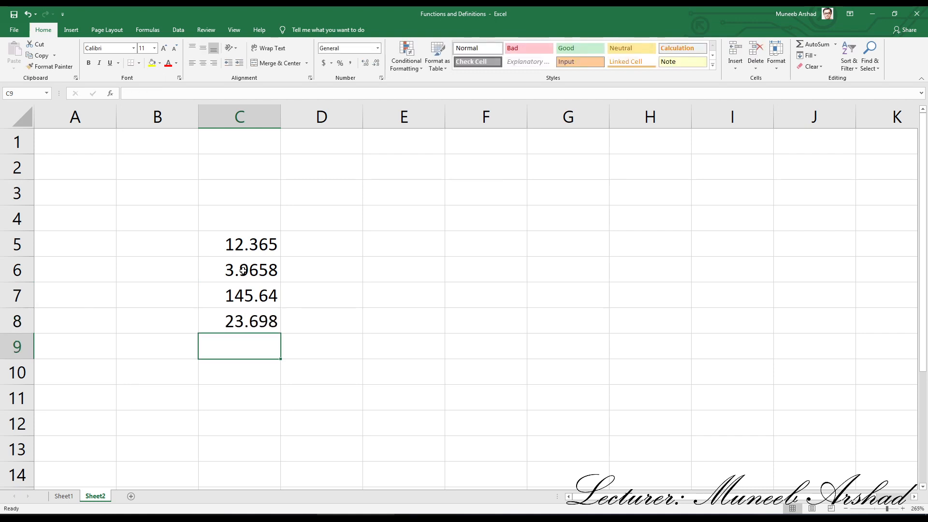
- Enter 7369.568479 in cell C9 and auto-fit column C to show all decimals
{"action": "type", "text": "7369."}
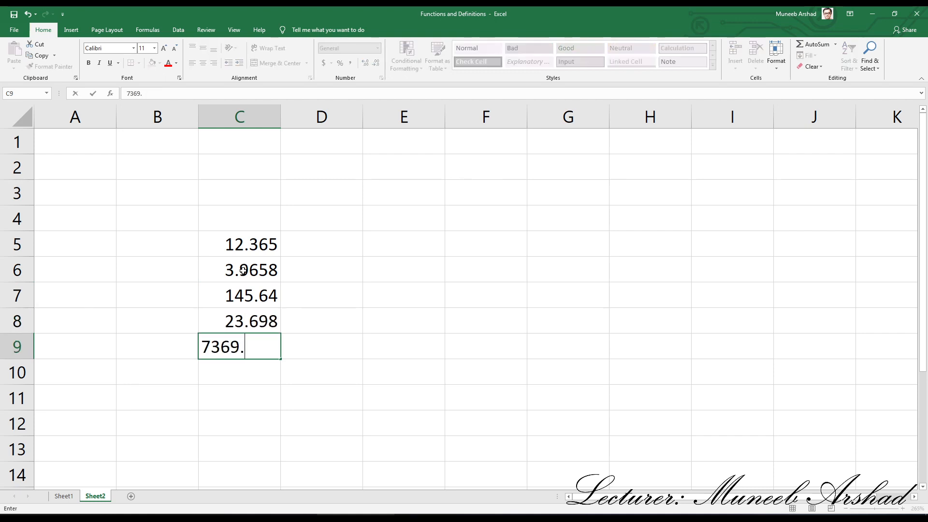
{"action": "type", "text": "568479"}
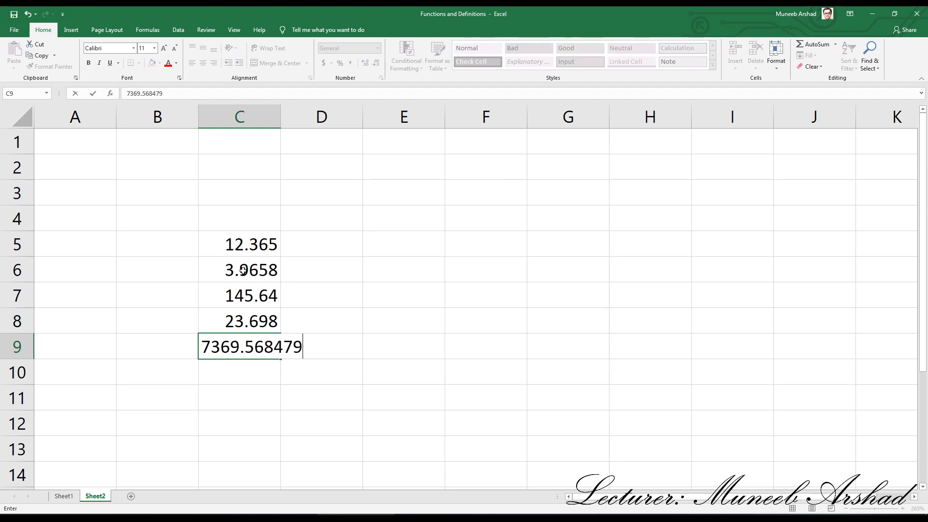
{"action": "key", "text": "Return"}
{"action": "left_click_drag", "start_coordinate": [281, 119], "coordinate": [281, 119]}
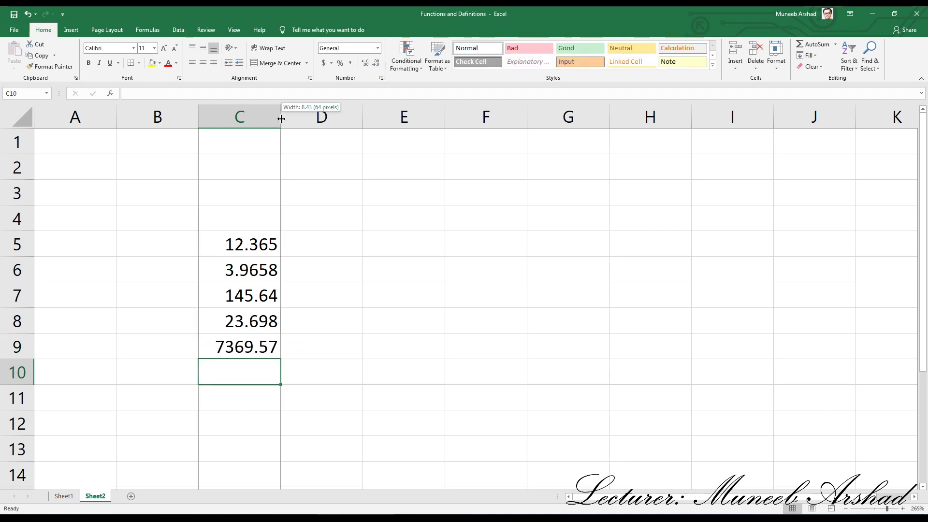
{"action": "double_click", "coordinate": [281, 119]}
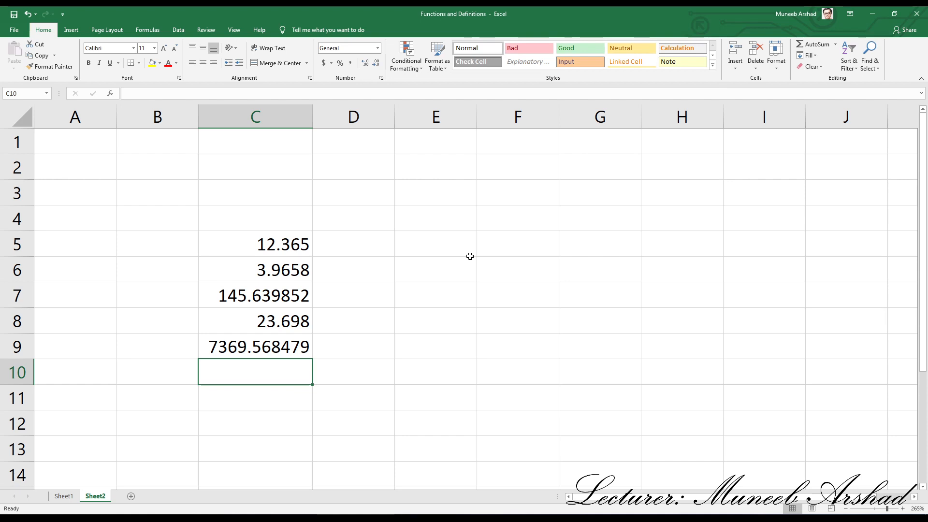
{"action": "left_click_drag", "start_coordinate": [265, 238], "coordinate": [251, 348]}
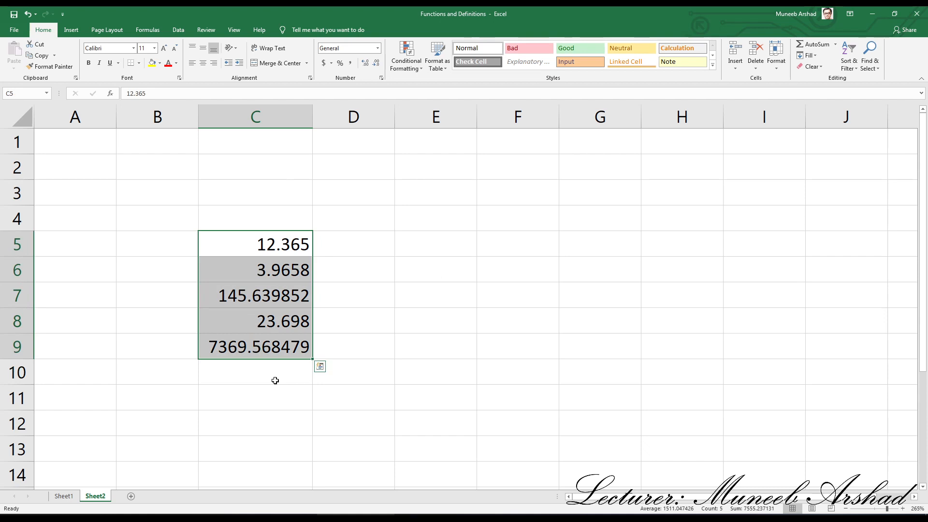
{"action": "left_click", "coordinate": [274, 381]}
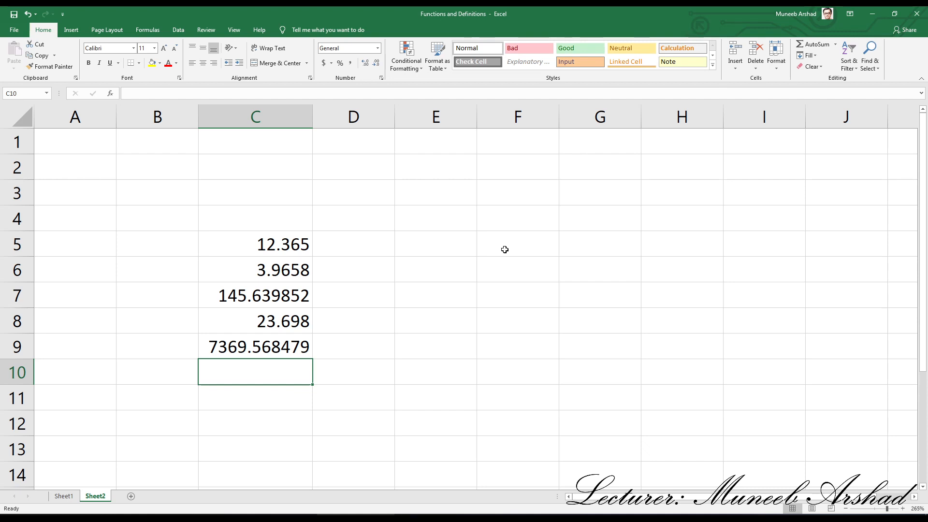
- Enter the formula =INT(C5) in cell F5 to extract the whole number from C5
{"action": "left_click", "coordinate": [531, 246]}
{"action": "type", "text": "="}
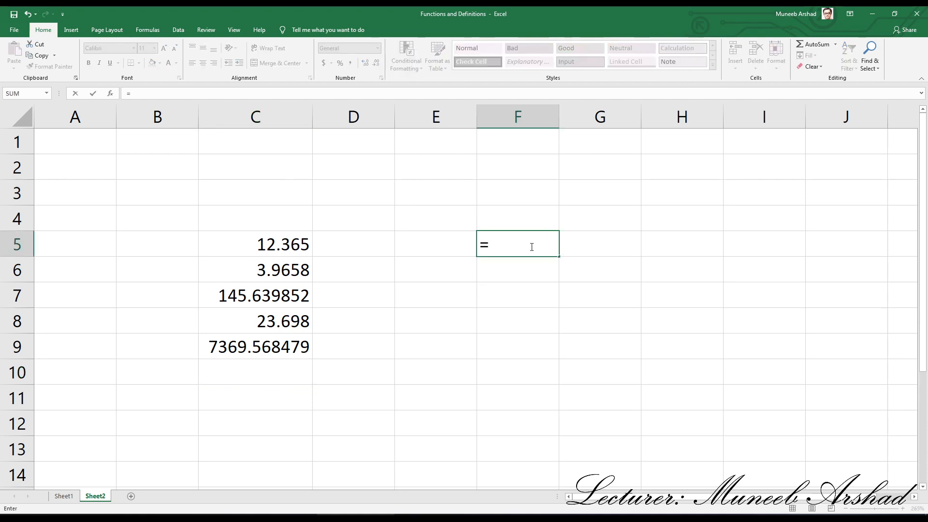
{"action": "type", "text": "int"}
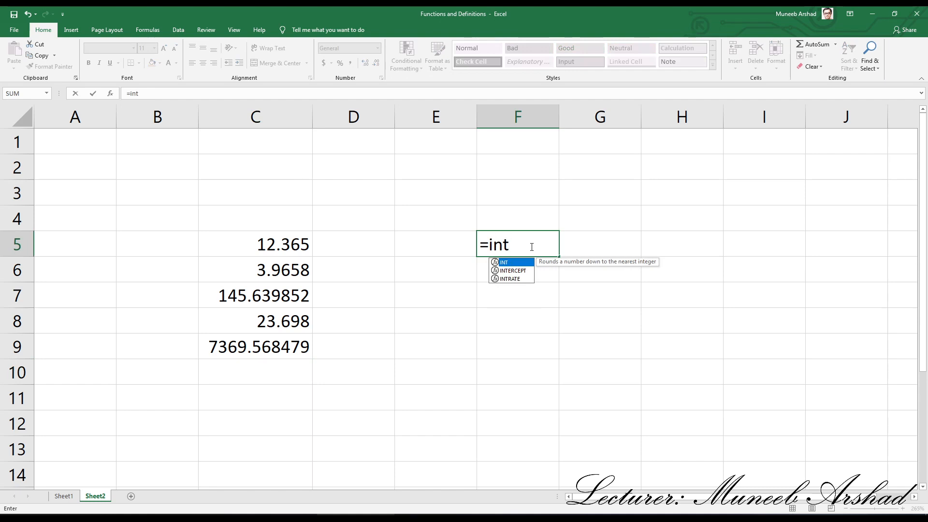
{"action": "type", "text": "("}
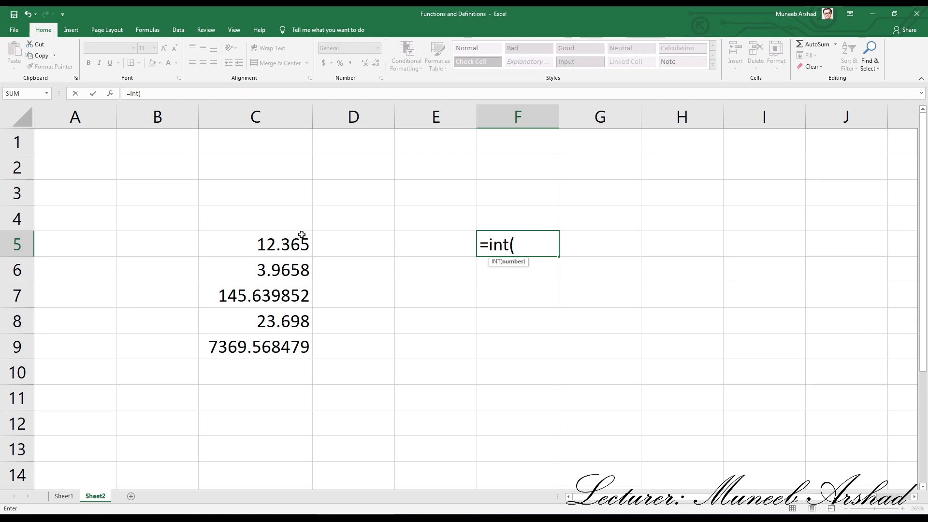
{"action": "left_click", "coordinate": [284, 246]}
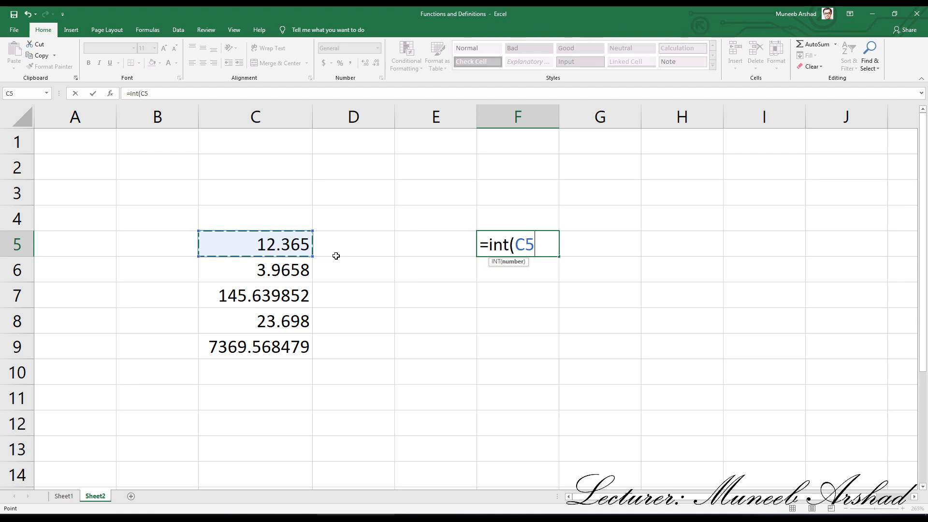
{"action": "key", "text": "Return"}
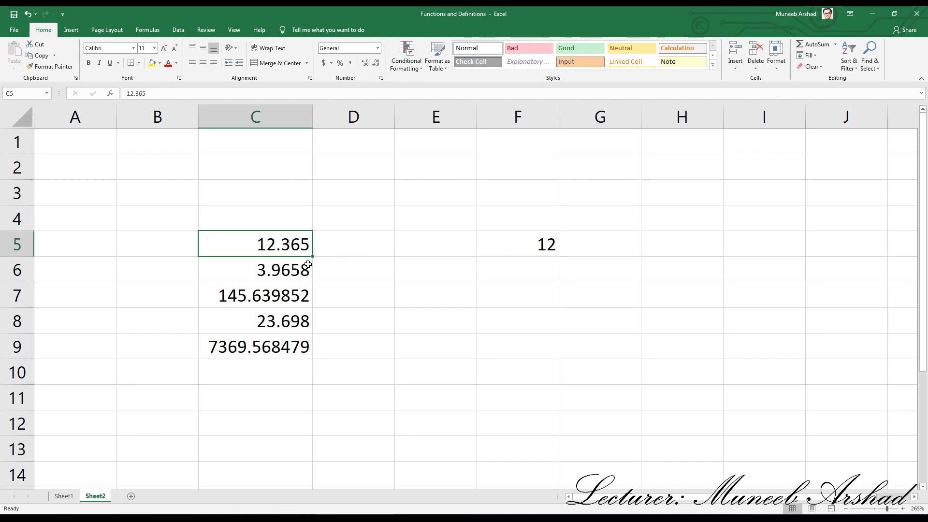
{"action": "left_click", "coordinate": [521, 236]}
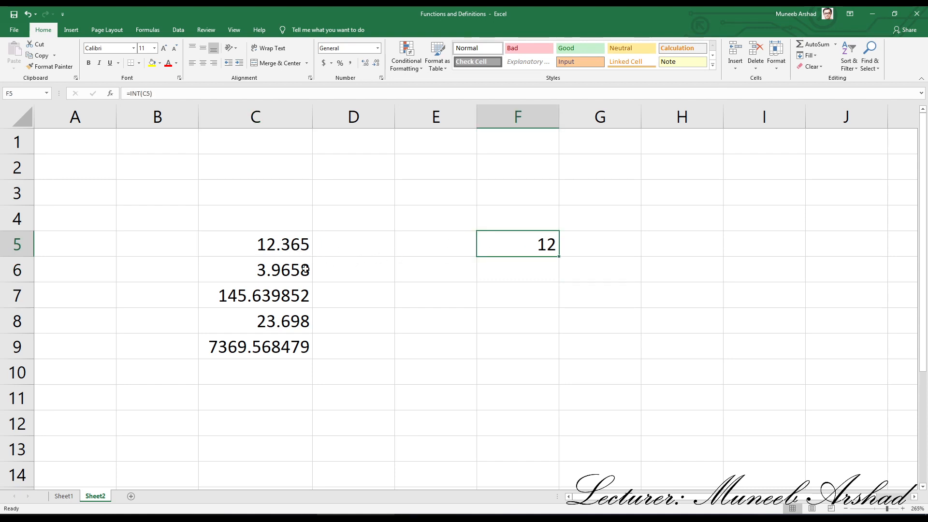
- Enter the formula =INT(C6) in cell F6 to extract the whole number from C6
{"action": "left_click", "coordinate": [250, 275]}
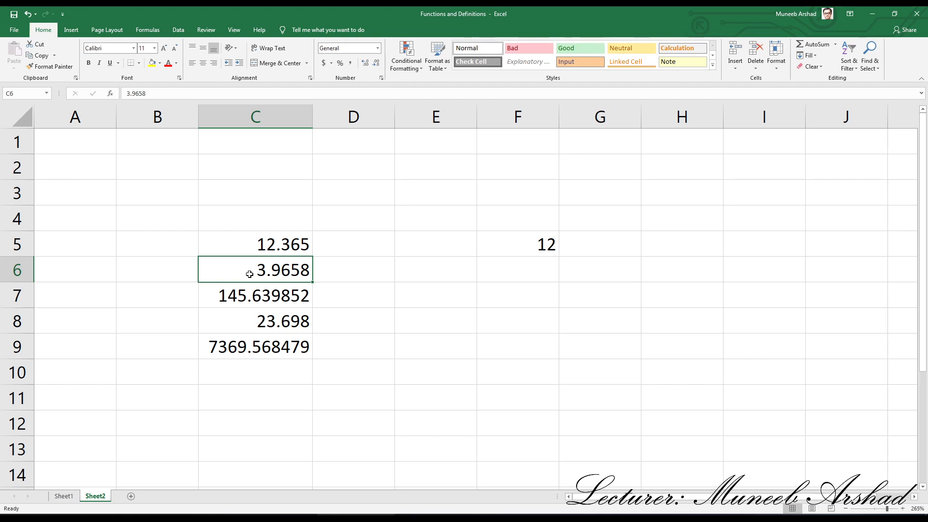
{"action": "left_click", "coordinate": [530, 270]}
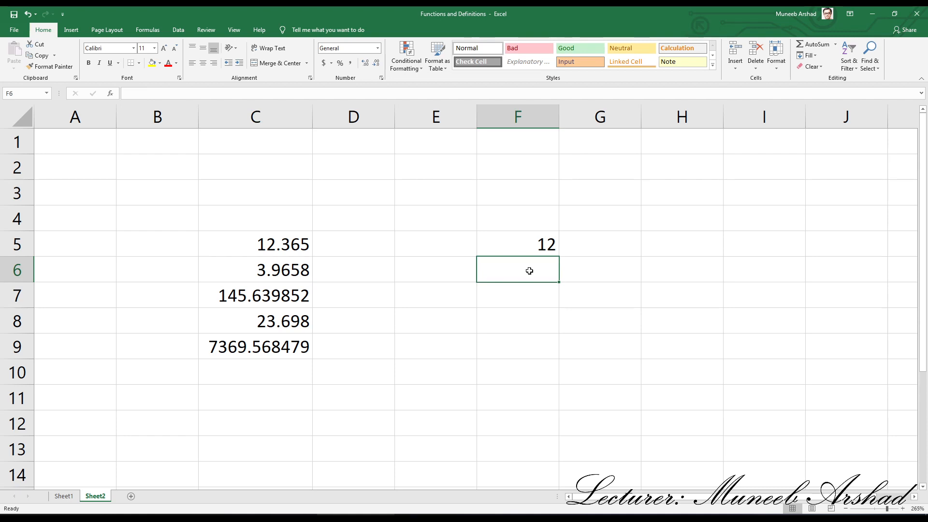
{"action": "type", "text": "="}
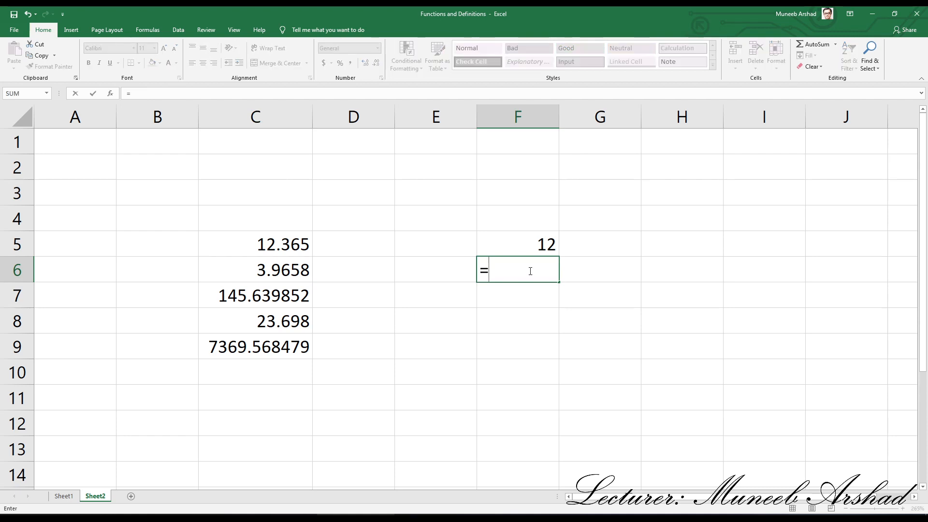
{"action": "type", "text": "int("}
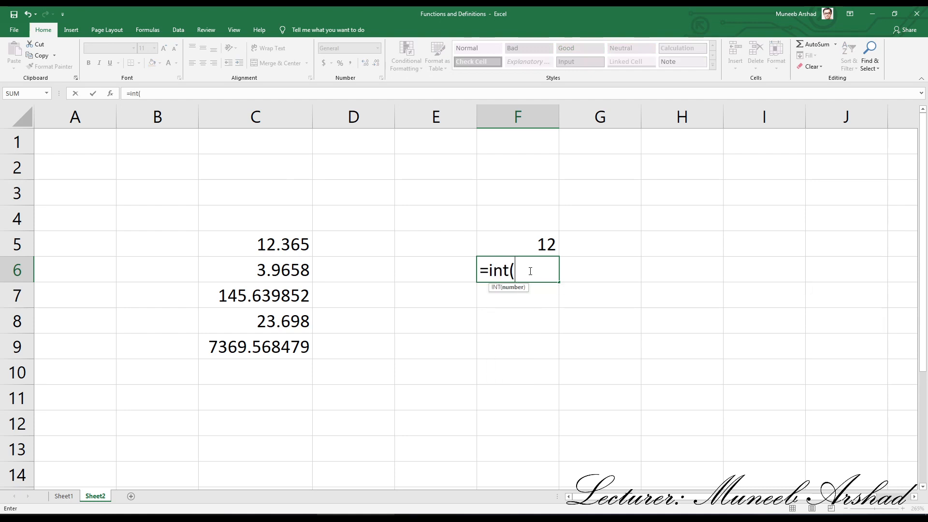
{"action": "left_click", "coordinate": [285, 271]}
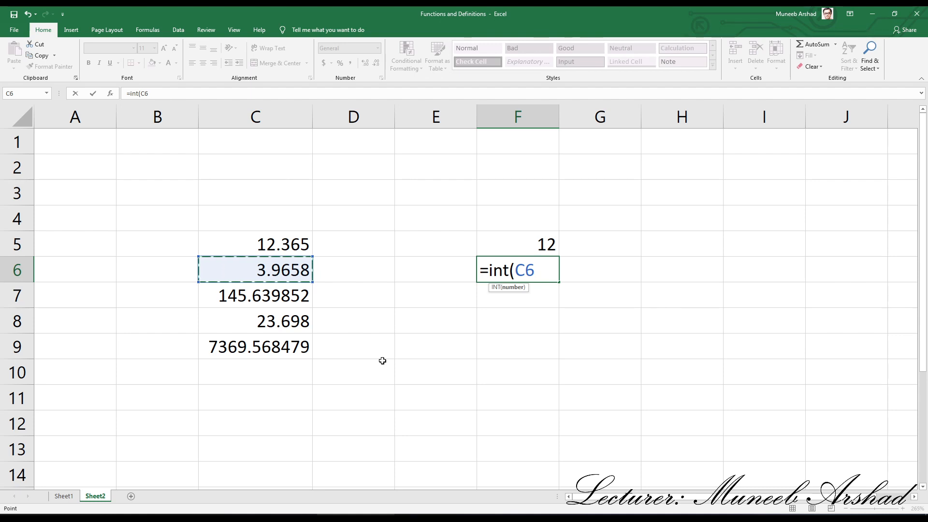
{"action": "type", "text": ")"}
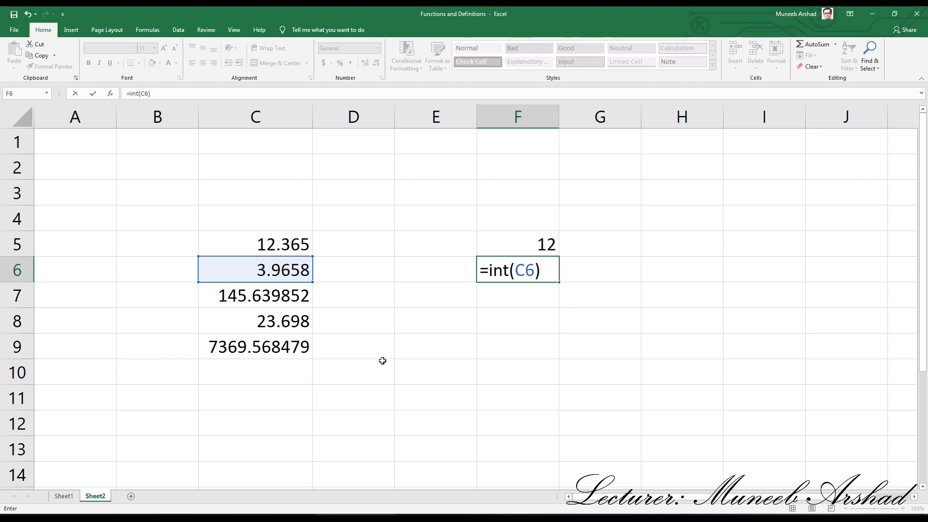
{"action": "key", "text": "ctrl+Return"}
{"action": "key", "text": "Return"}
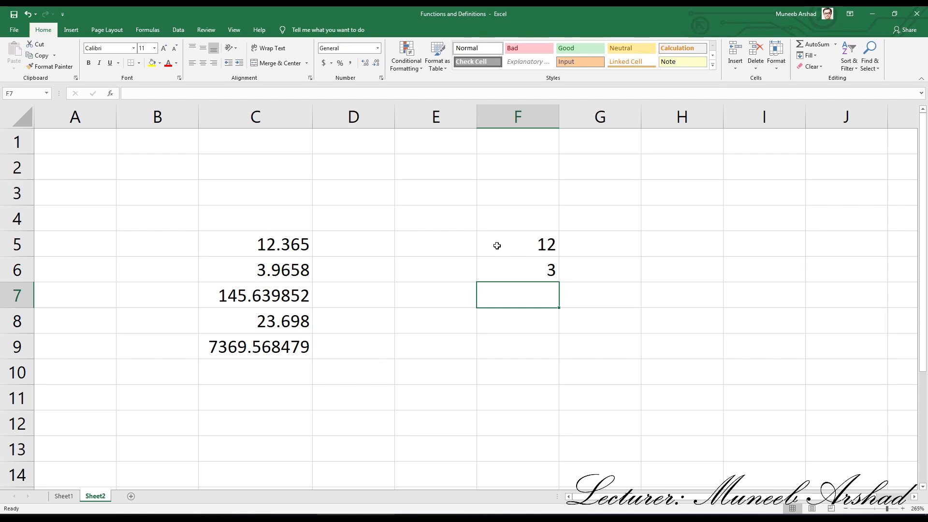
- Clear the INT results by deleting the contents of cells F5 through F9
{"action": "left_click_drag", "start_coordinate": [498, 245], "coordinate": [507, 345]}
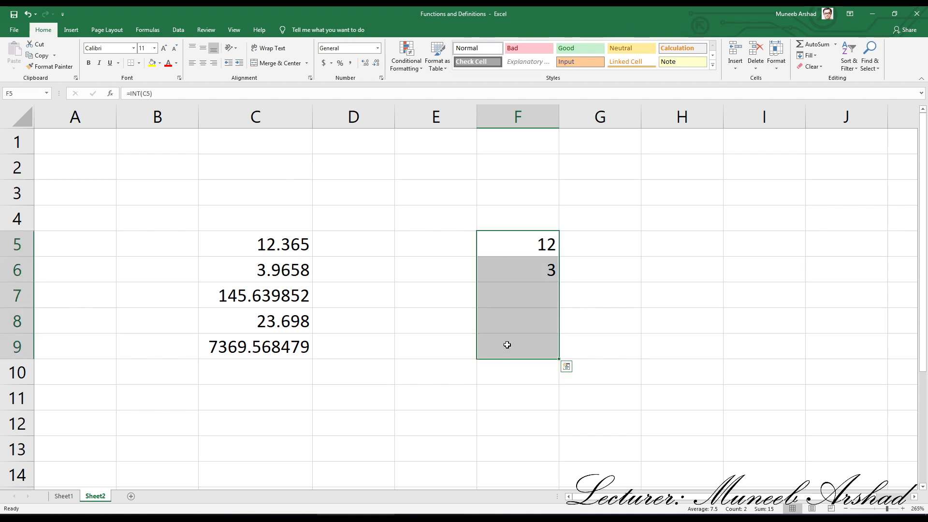
{"action": "key", "text": "Delete"}
{"action": "left_click", "coordinate": [549, 340]}
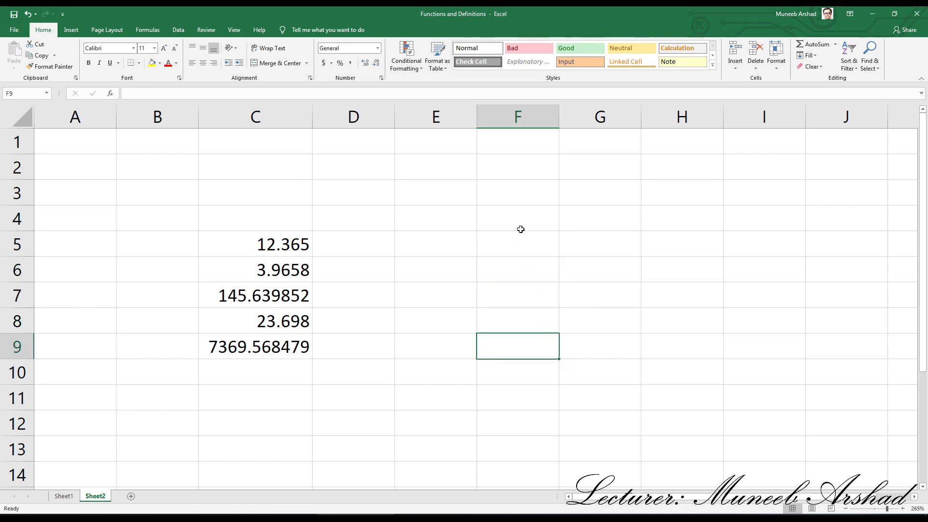
- Enter the formula =ROUND(C5,0) in cell F5 to round C5 to zero decimal places
{"action": "left_click", "coordinate": [512, 253]}
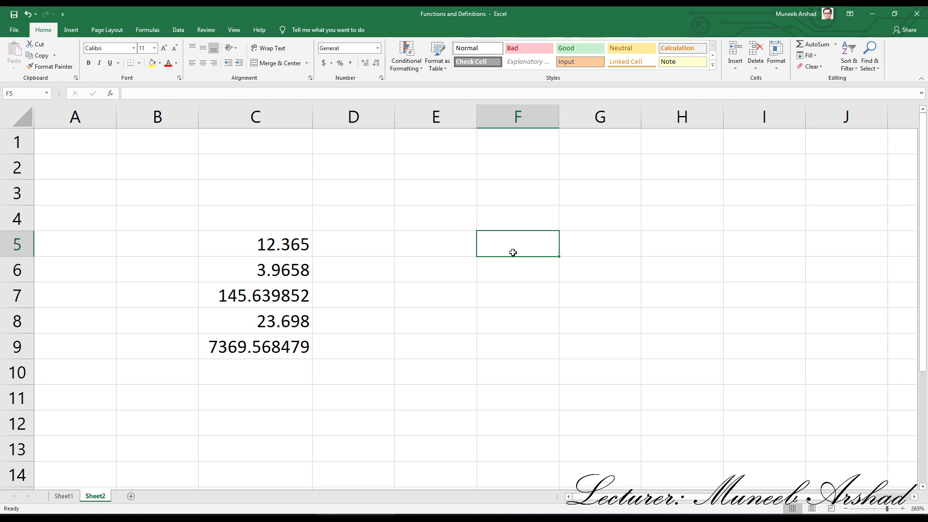
{"action": "type", "text": "="}
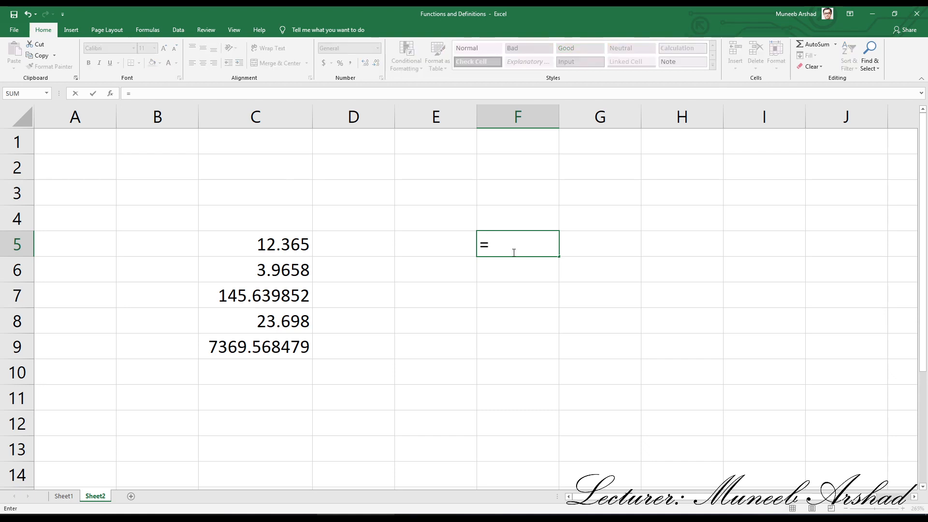
{"action": "type", "text": "round"}
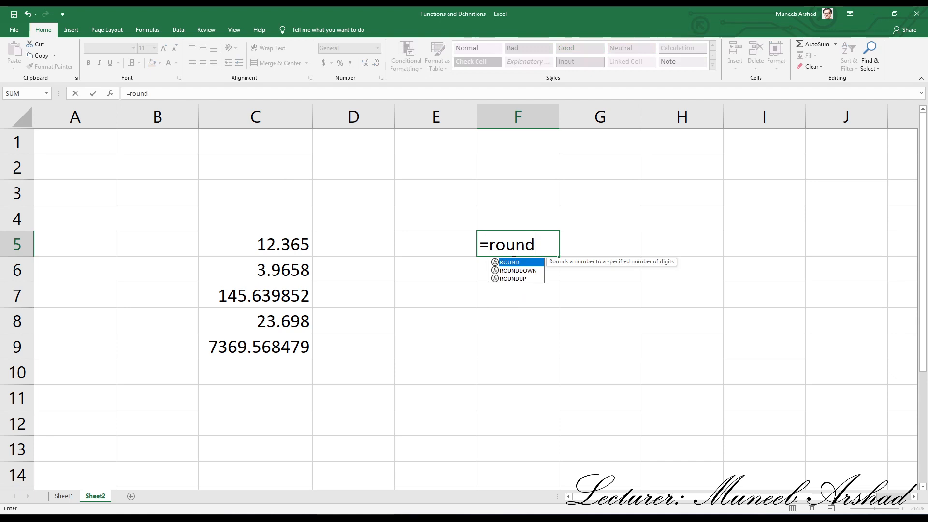
{"action": "type", "text": "("}
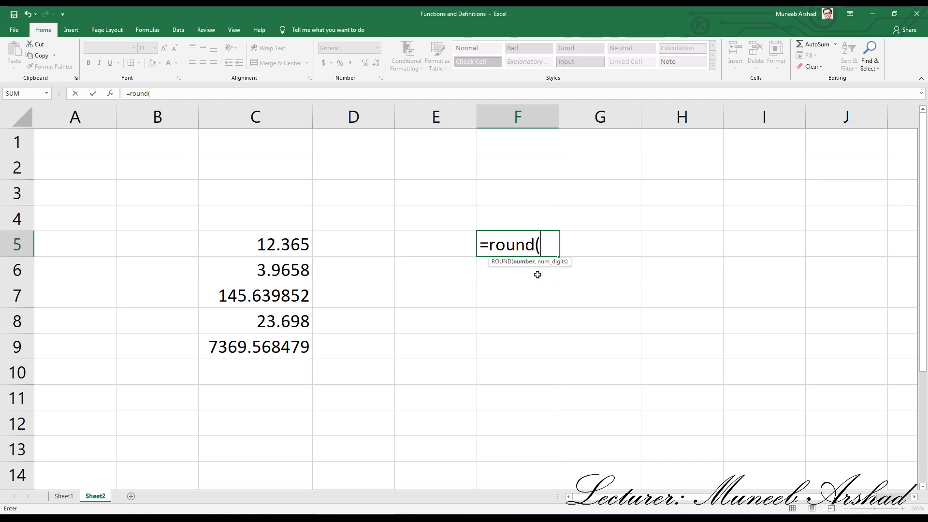
{"action": "left_click", "coordinate": [262, 244]}
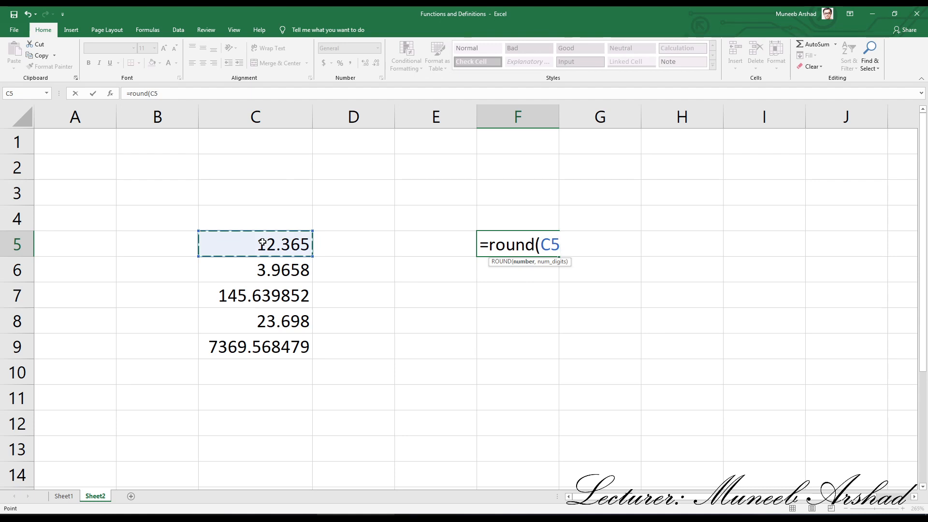
{"action": "type", "text": ",0"}
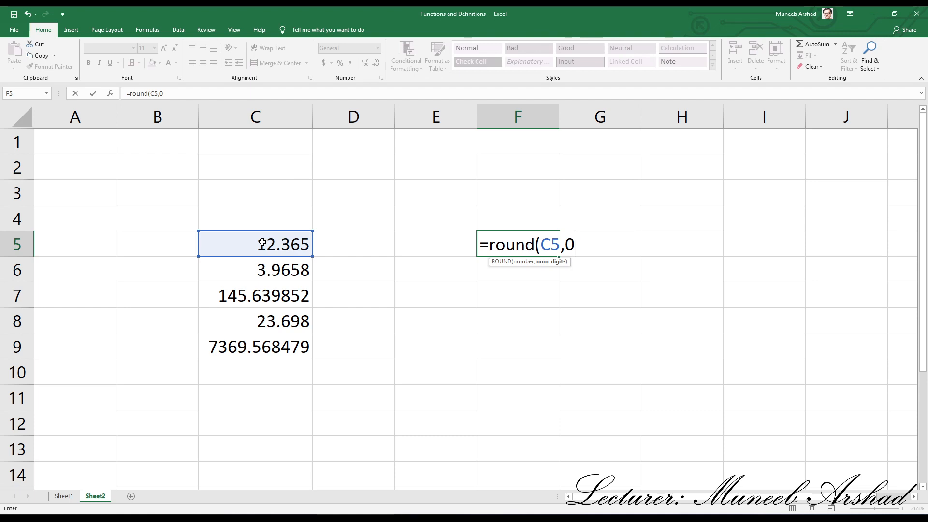
{"action": "key", "text": "Return"}
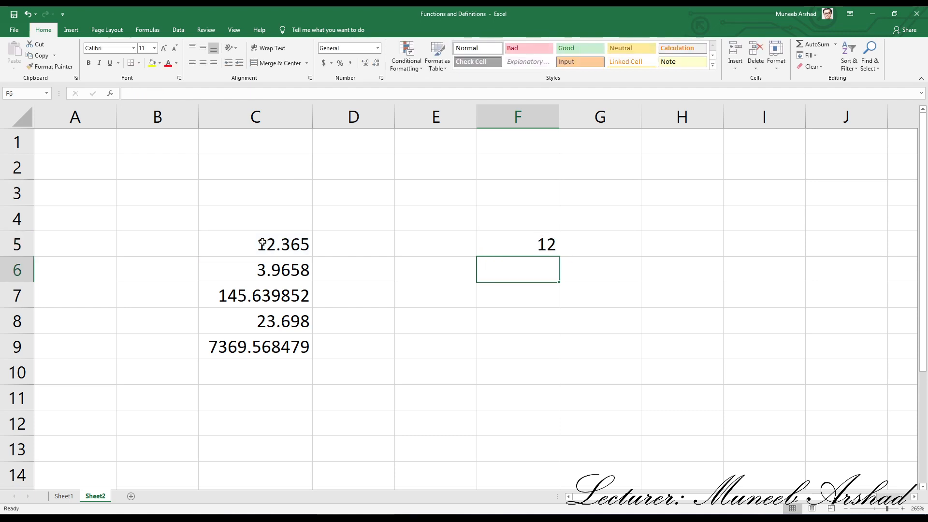
- Enter the formula =ROUND(C6,0) in cell F6 to round C6 to zero decimal places
{"action": "type", "text": "=rou"}
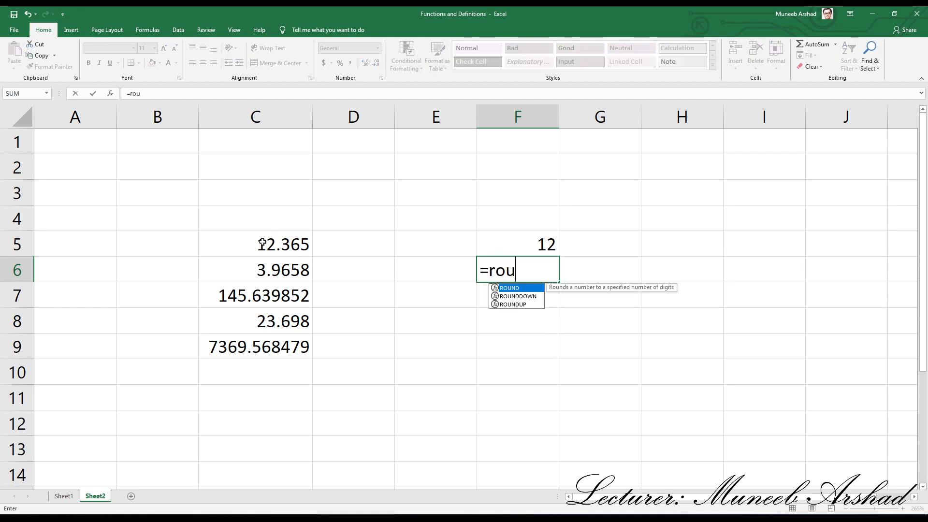
{"action": "type", "text": "nd("}
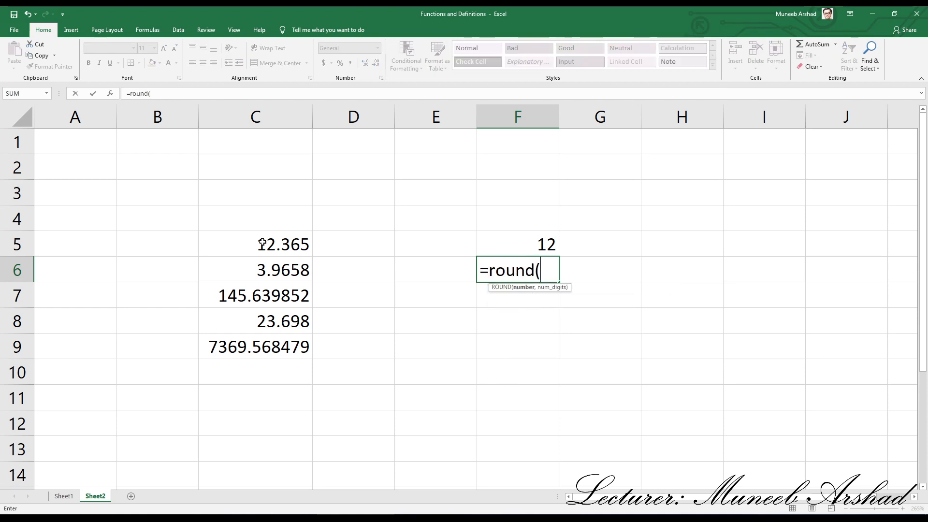
{"action": "left_click", "coordinate": [283, 268]}
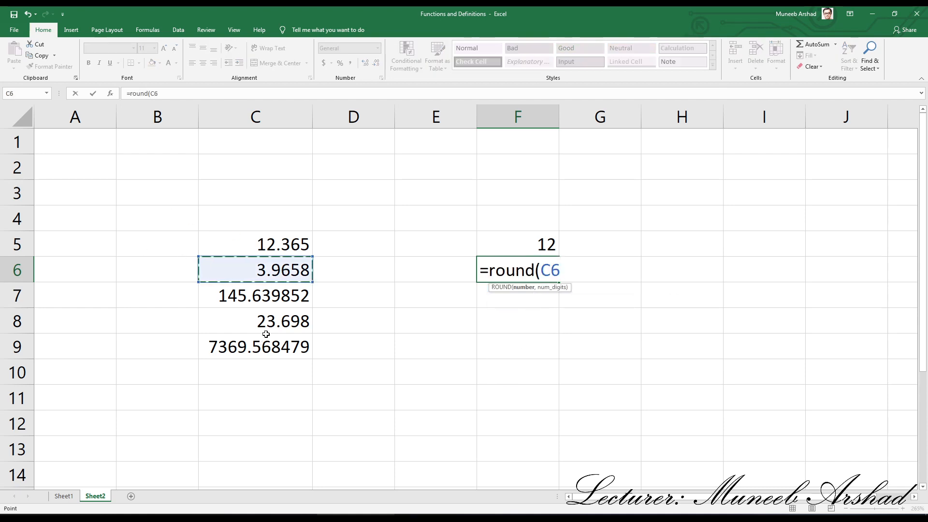
{"action": "type", "text": ","}
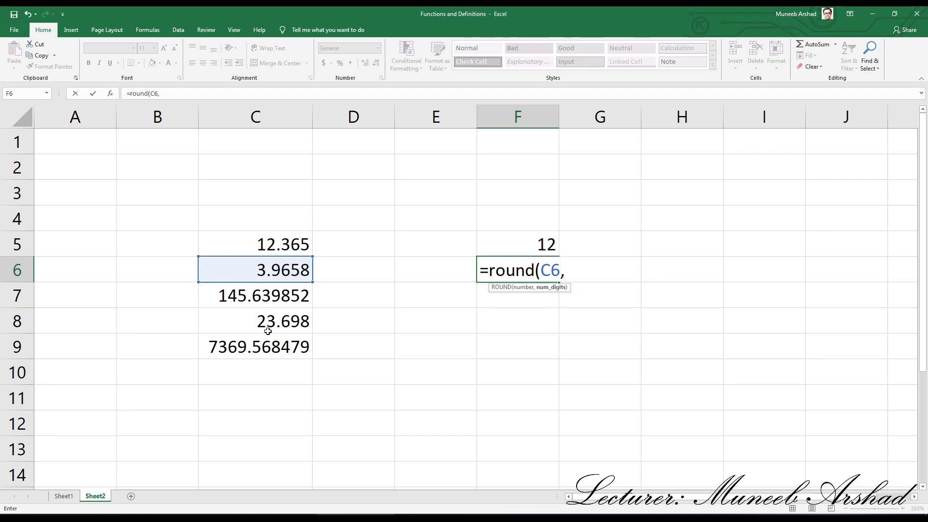
{"action": "type", "text": "0"}
{"action": "key", "text": "Return"}
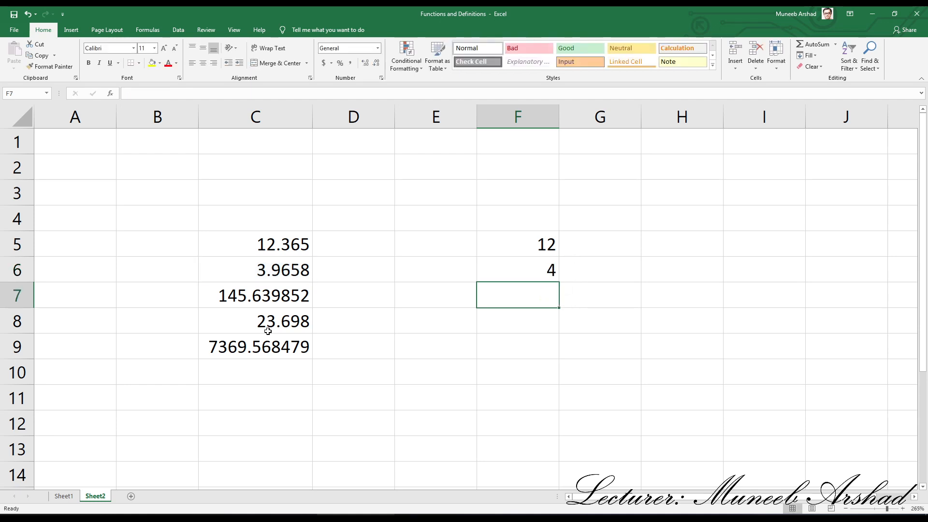
- Enter the formula =ROUND(C7,0) in cell F7 to round C7 to zero decimal places
{"action": "type", "text": "=round("}
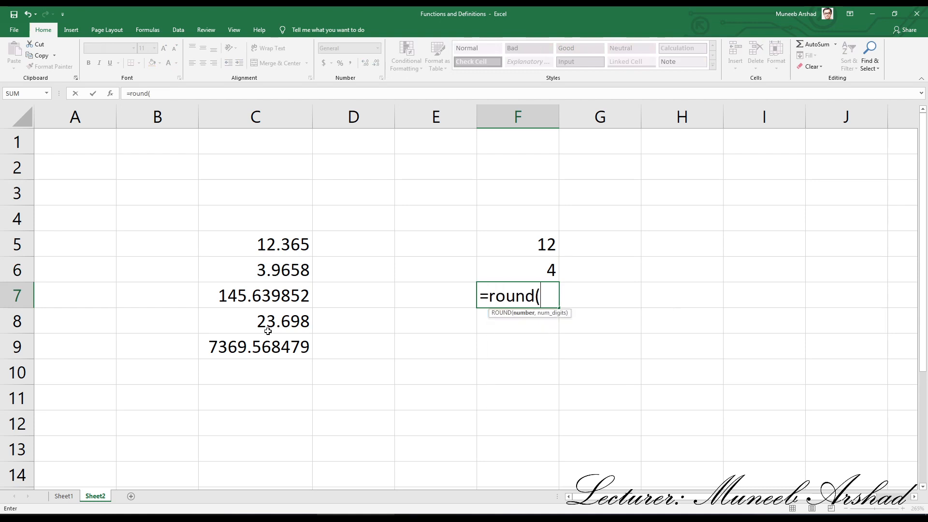
{"action": "left_click", "coordinate": [239, 296]}
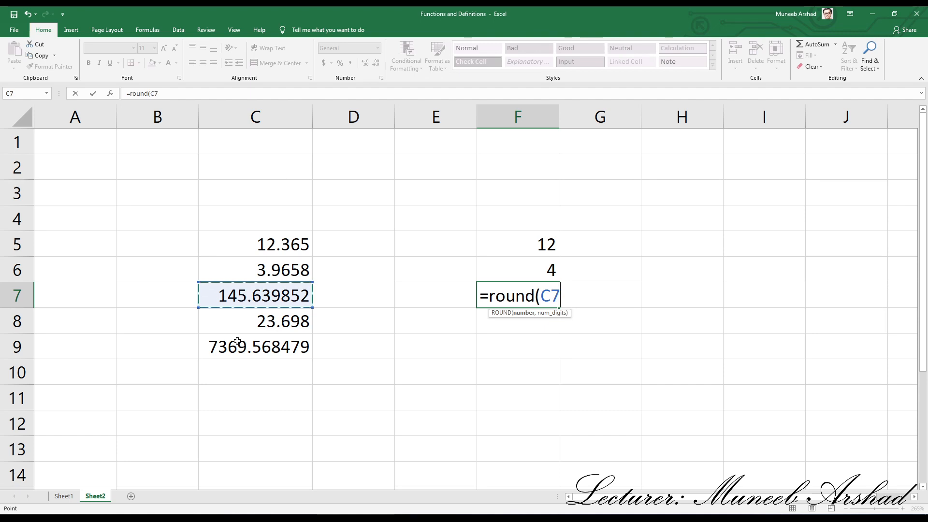
{"action": "type", "text": ",0"}
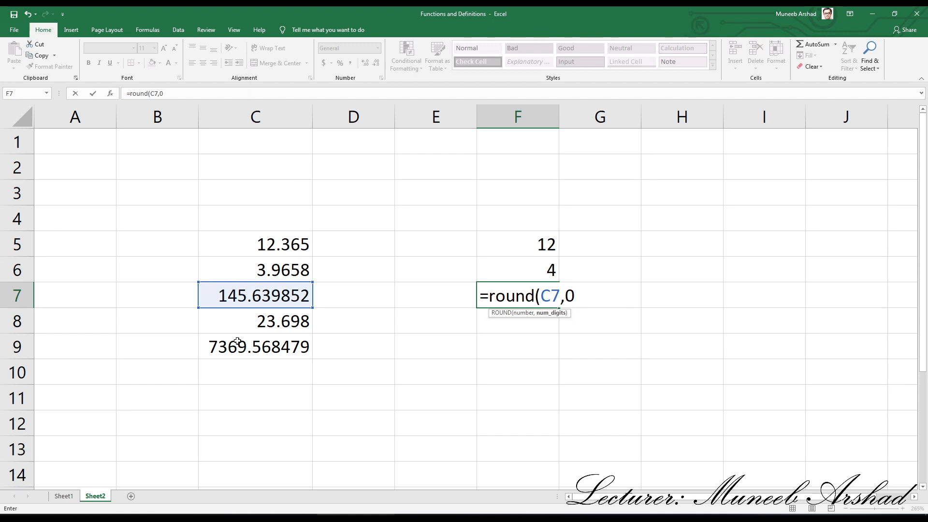
{"action": "key", "text": "Return"}
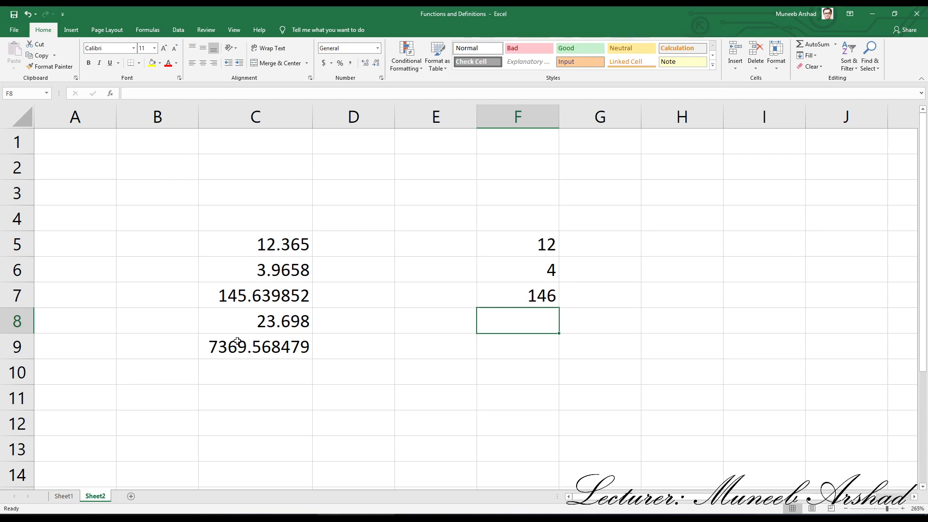
- Enter the formula =ROUND(C8,0) in cell F8 to round C8 to zero decimal places
{"action": "type", "text": "=ro"}
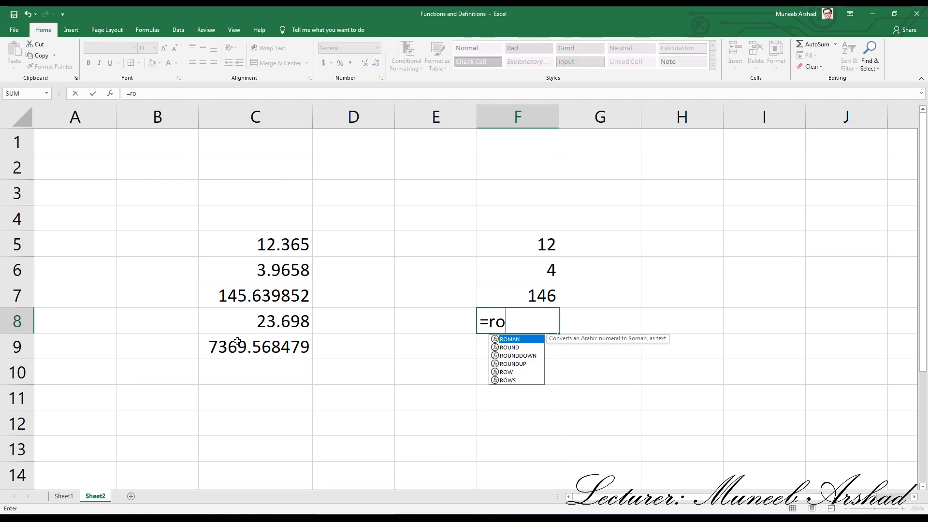
{"action": "type", "text": "und("}
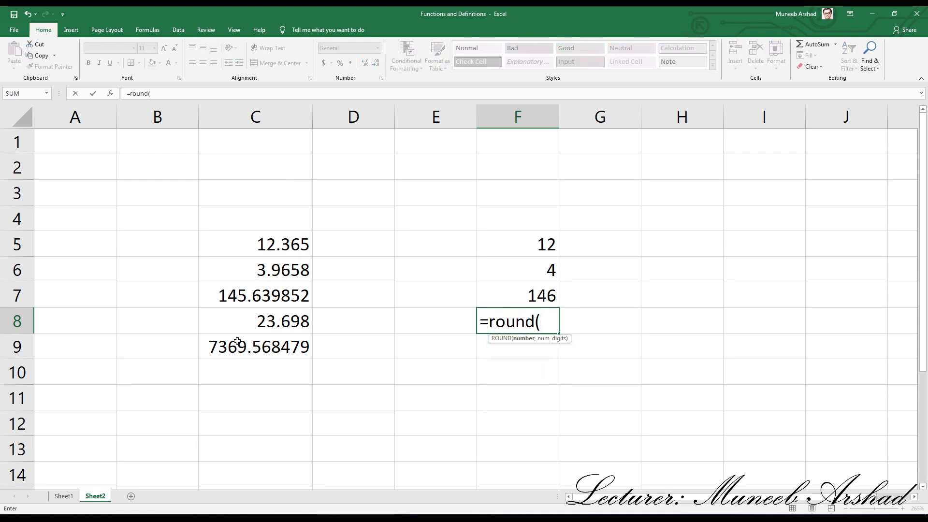
{"action": "left_click", "coordinate": [261, 328]}
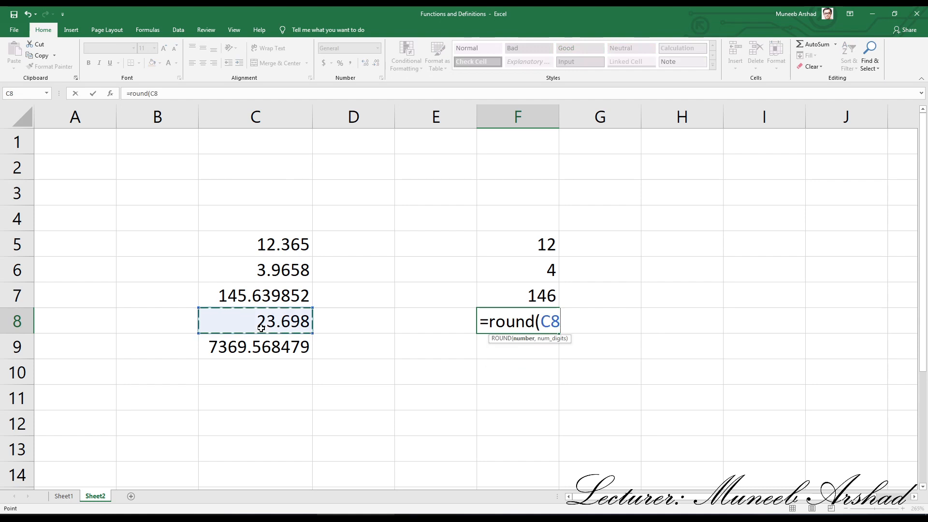
{"action": "type", "text": ","}
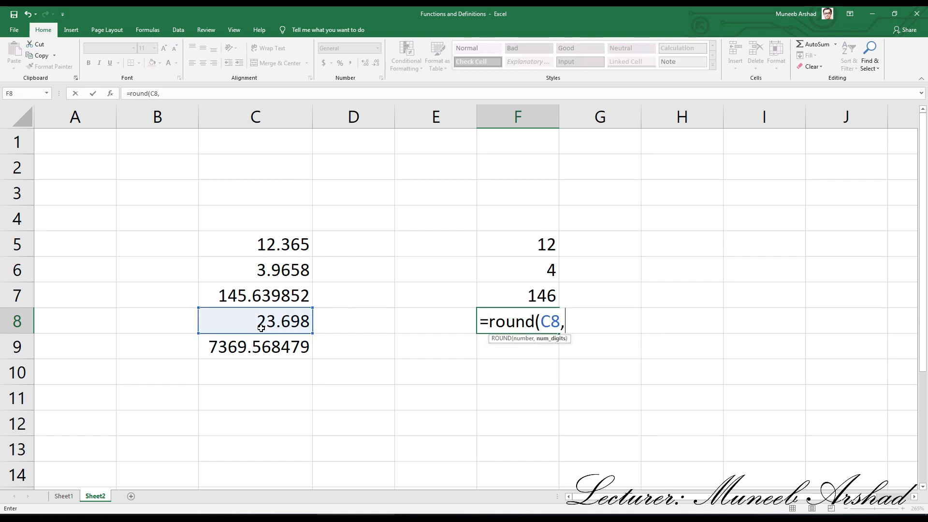
{"action": "type", "text": "0"}
{"action": "key", "text": "Return"}
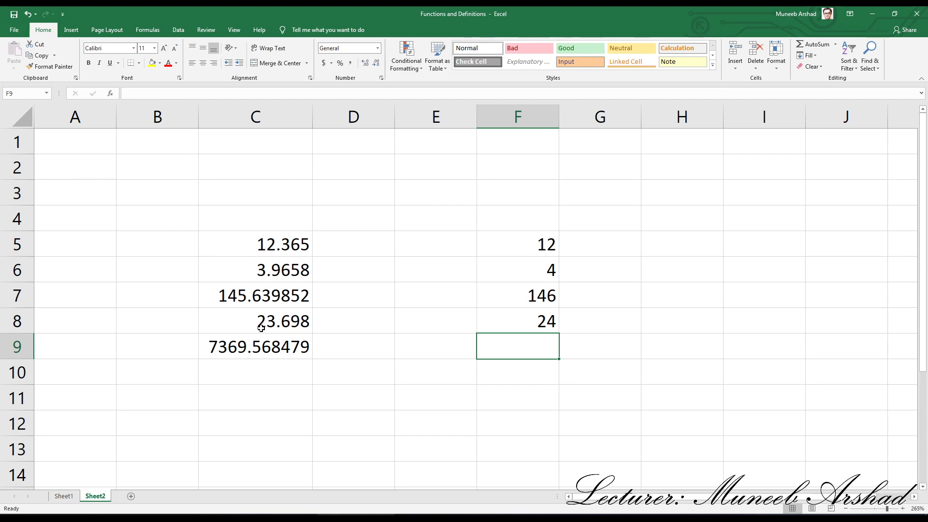
- Enter the formula =ROUND(C9,0) in cell F9 to round C9 to zero decimal places
{"action": "type", "text": "=roun"}
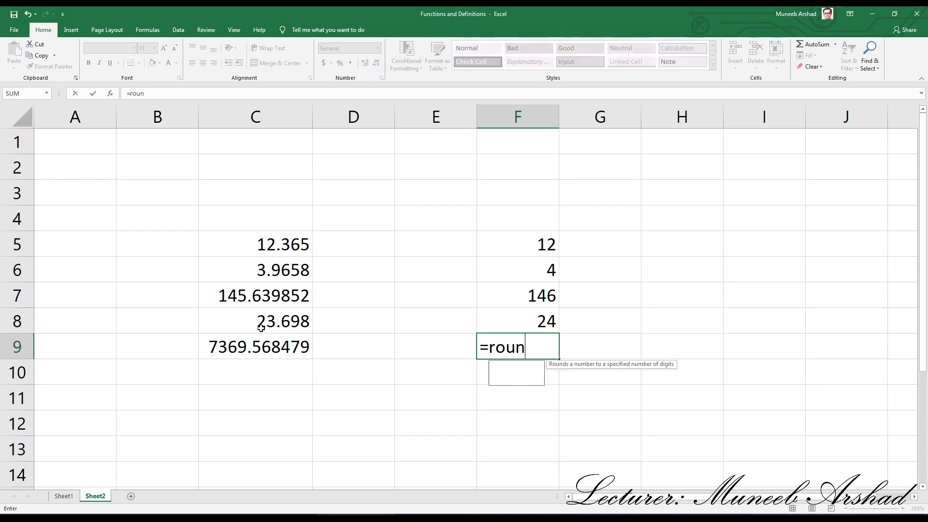
{"action": "type", "text": "d("}
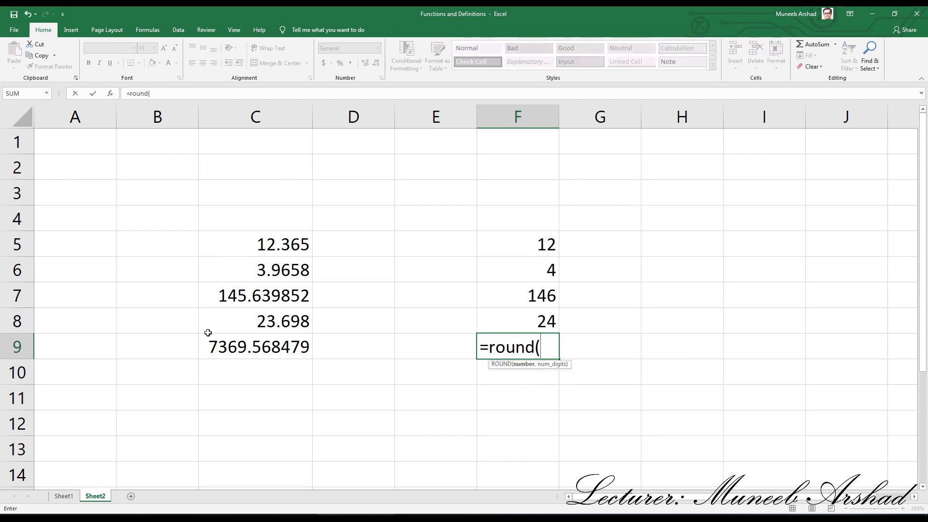
{"action": "left_click", "coordinate": [221, 354]}
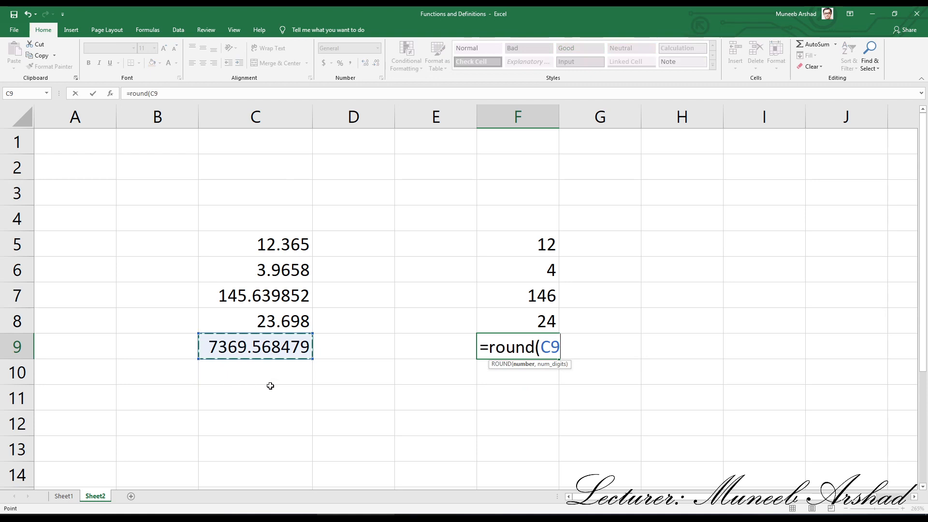
{"action": "type", "text": ",0"}
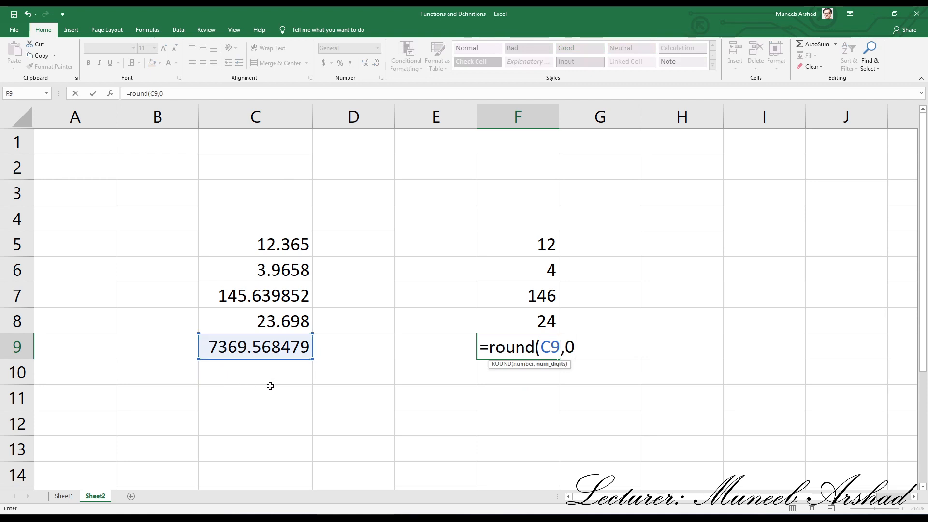
{"action": "key", "text": "Return"}
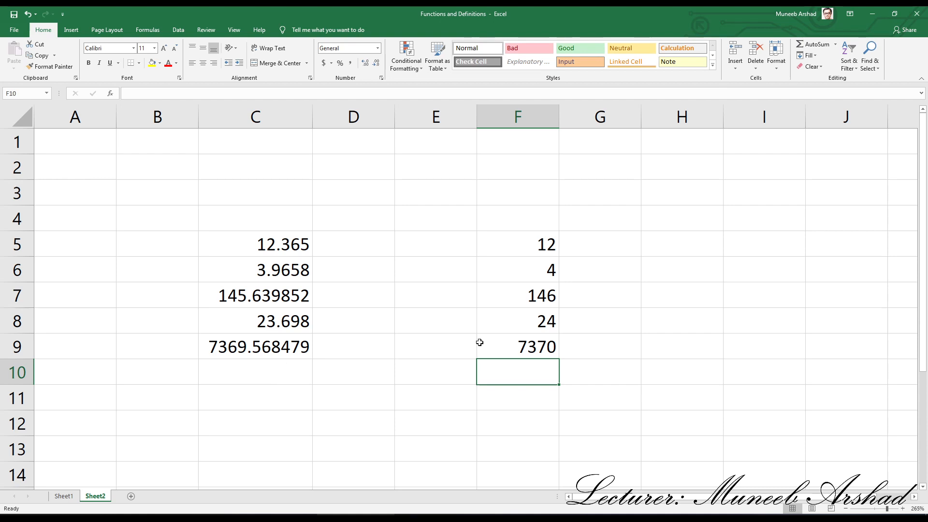
- Clear the rounded results from cells F5:F10
{"action": "left_click_drag", "start_coordinate": [530, 234], "coordinate": [551, 381]}
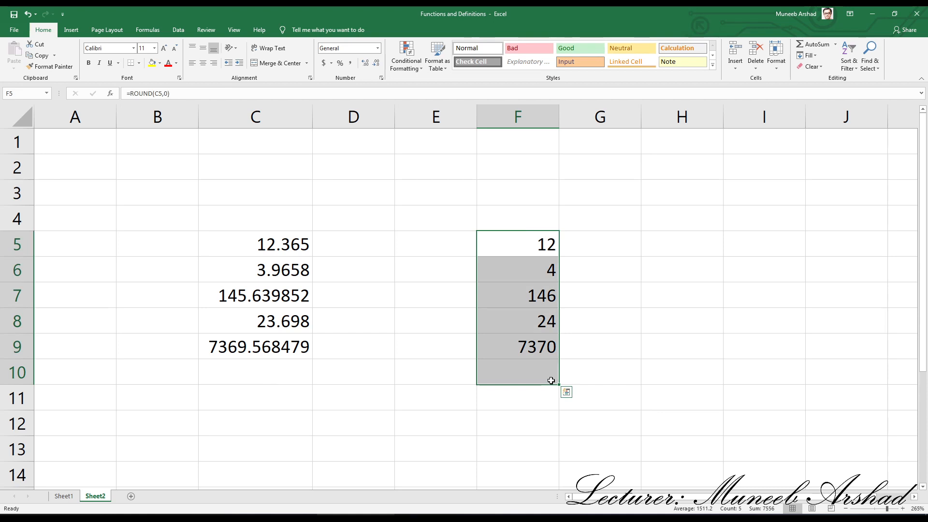
{"action": "key", "text": "Delete"}
{"action": "left_click", "coordinate": [511, 247]}
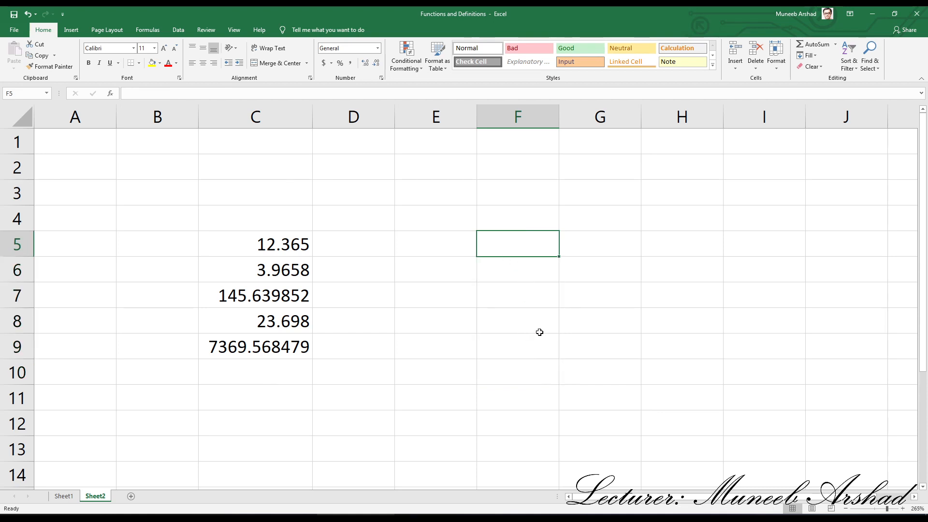
- Enter the formula =ROUND(C5,1) in cell F5 to round C5 to one decimal place
{"action": "type", "text": "=rou"}
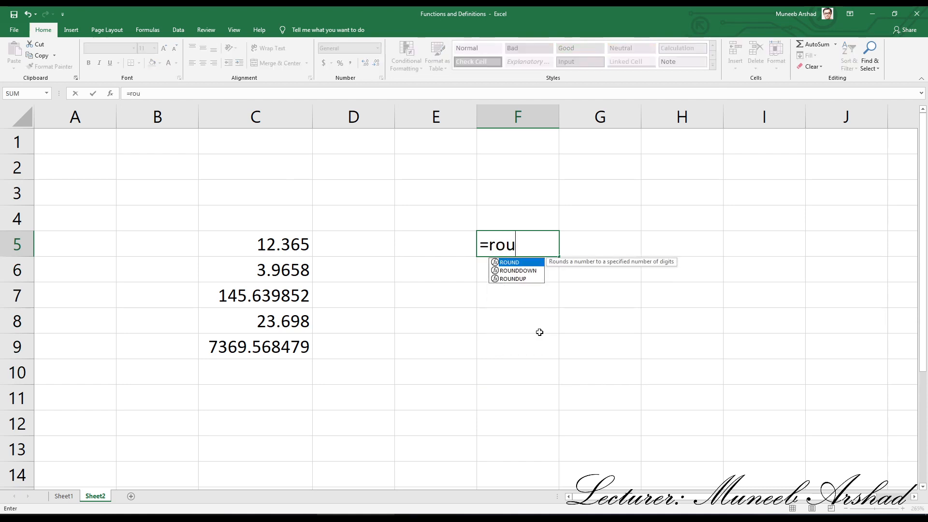
{"action": "type", "text": "nd("}
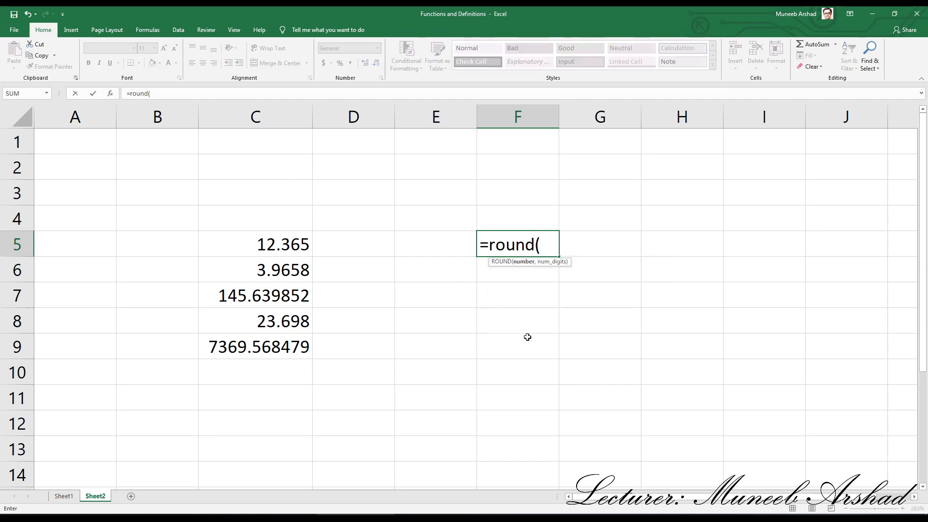
{"action": "left_click", "coordinate": [281, 247]}
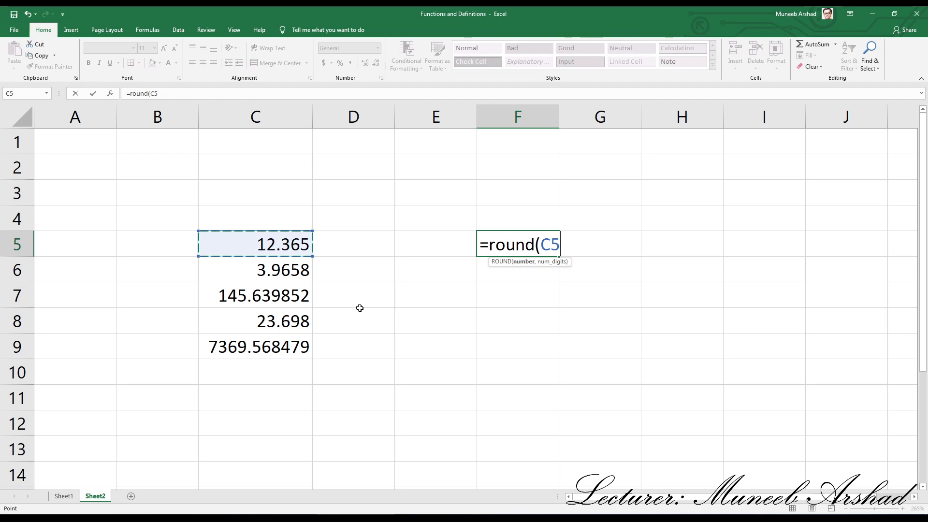
{"action": "type", "text": ",1"}
{"action": "type", "text": ")"}
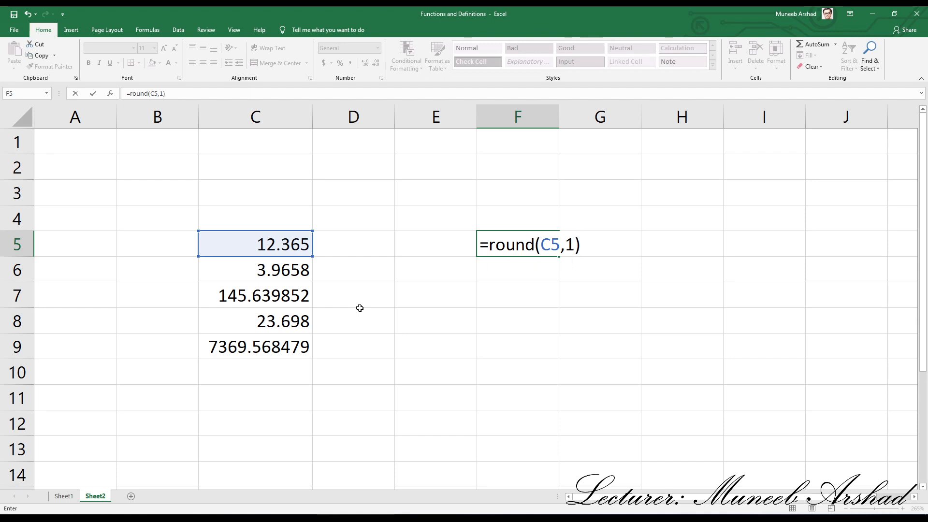
{"action": "key", "text": "Return"}
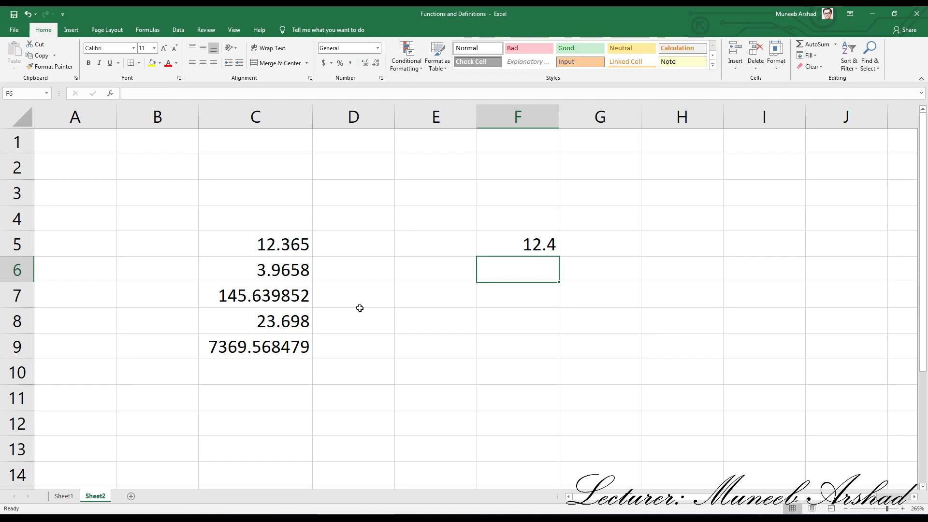
- Enter the formula =ROUND(C6,1) in cell F6 to round C6 to one decimal place
{"action": "type", "text": "=rouun"}
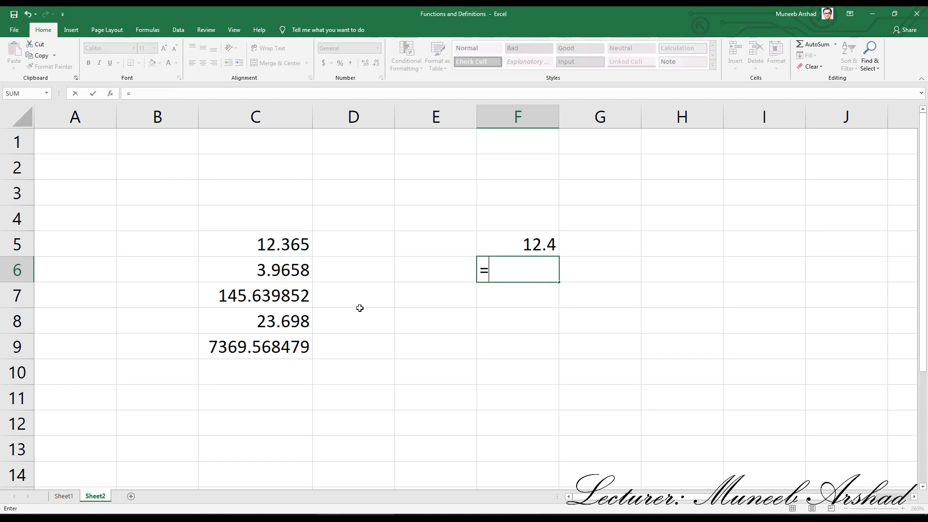
{"action": "key", "text": "BackSpace"}
{"action": "key", "text": "BackSpace"}
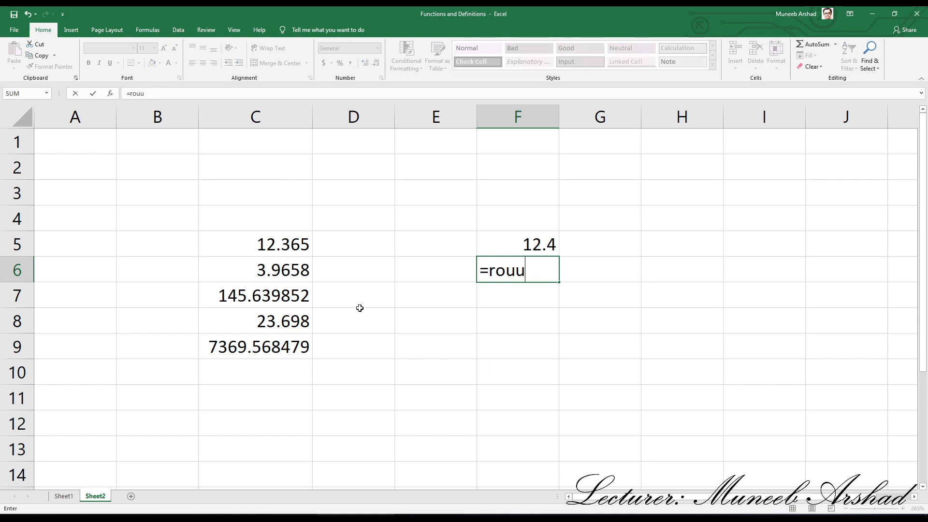
{"action": "type", "text": "nd"}
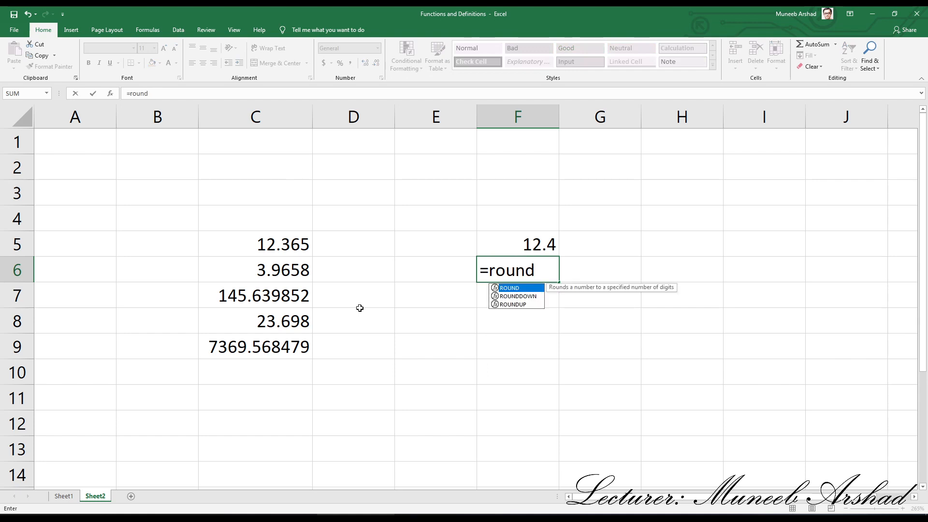
{"action": "type", "text": "("}
{"action": "left_click", "coordinate": [290, 270]}
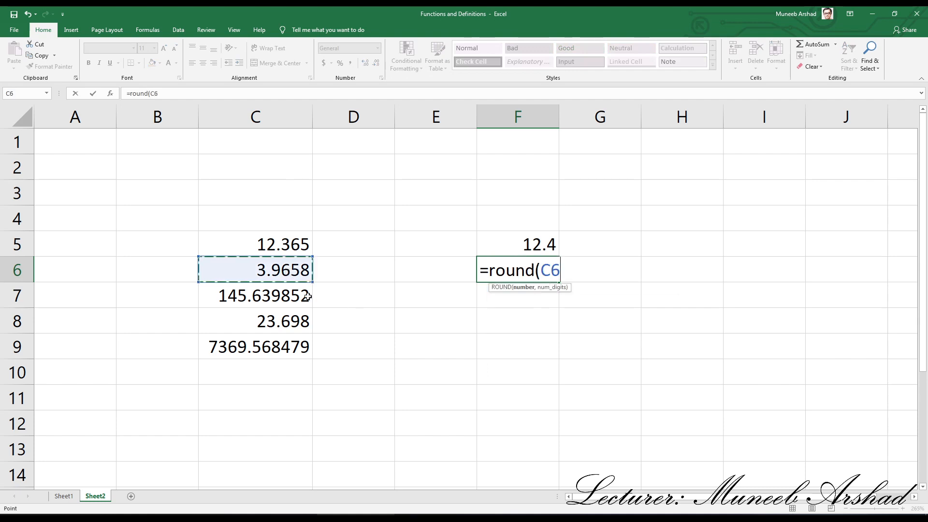
{"action": "type", "text": ","}
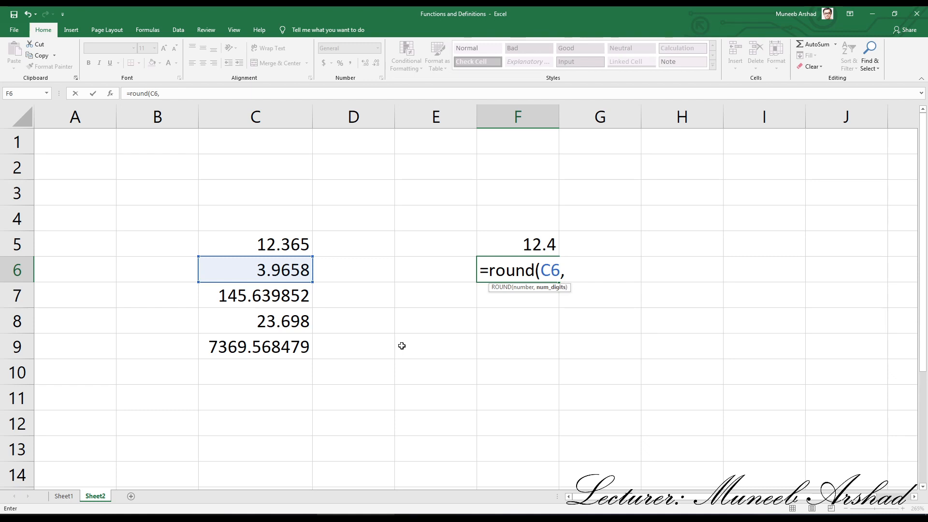
{"action": "type", "text": "1)"}
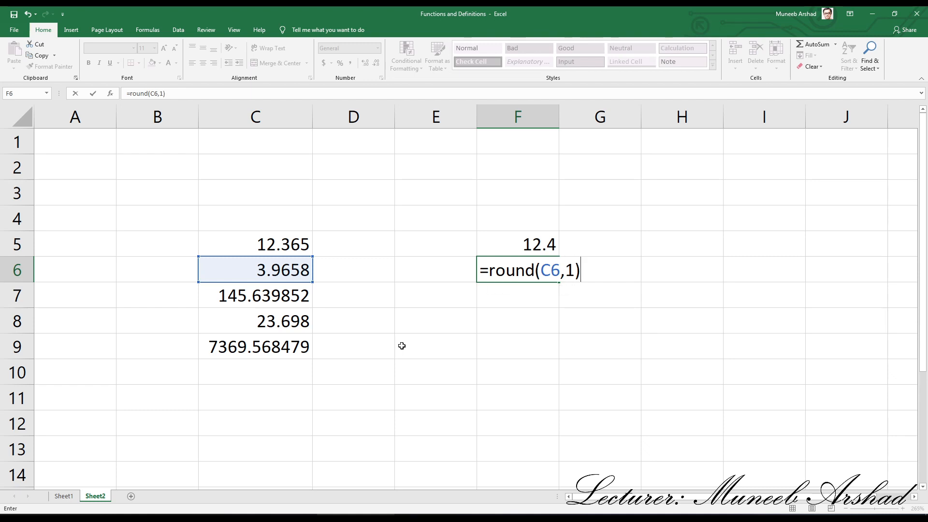
{"action": "key", "text": "Return"}
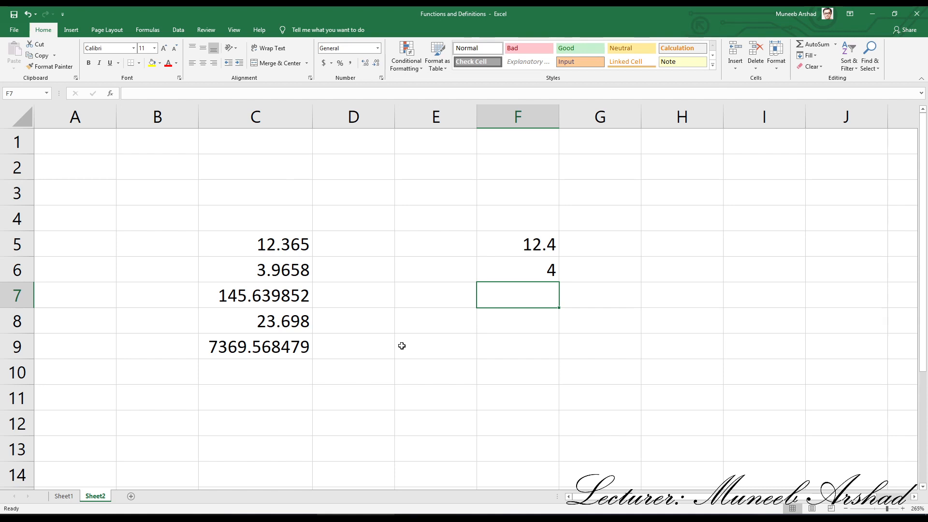
- Enter the formula =ROUND(C7,1) in cell F7 to round C7 to one decimal place
{"action": "type", "text": "=rou"}
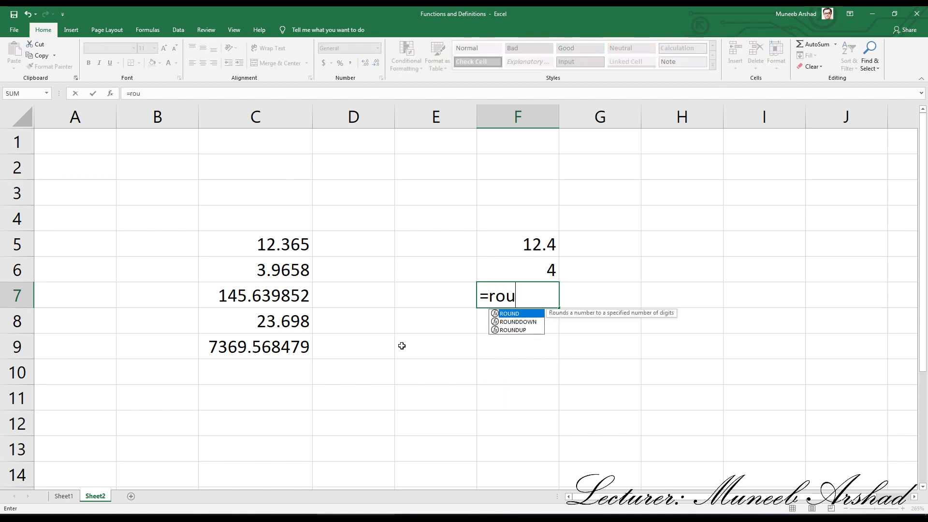
{"action": "type", "text": "nd("}
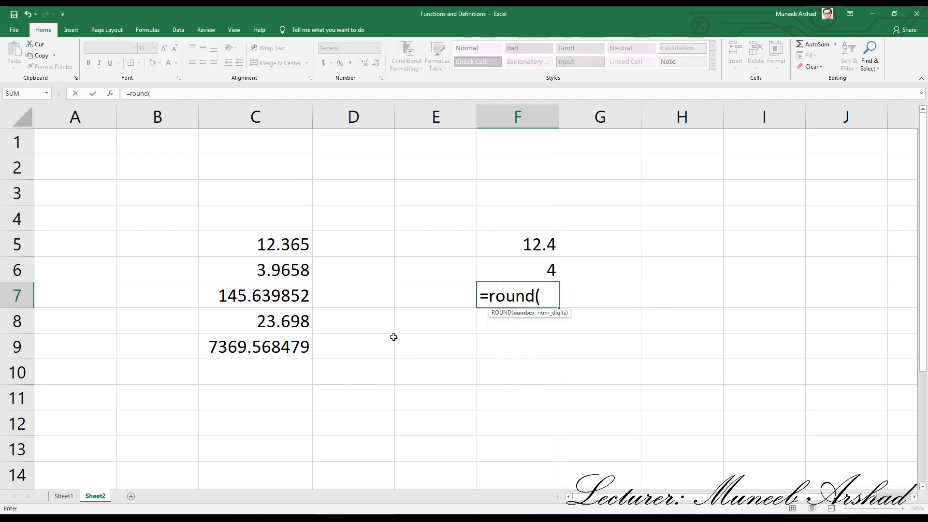
{"action": "left_click", "coordinate": [320, 296]}
{"action": "left_click", "coordinate": [271, 302]}
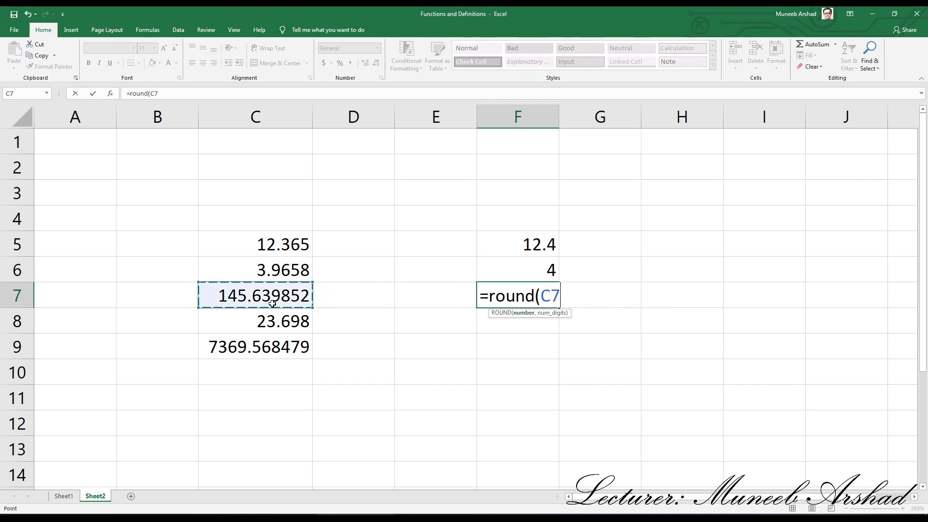
{"action": "type", "text": ","}
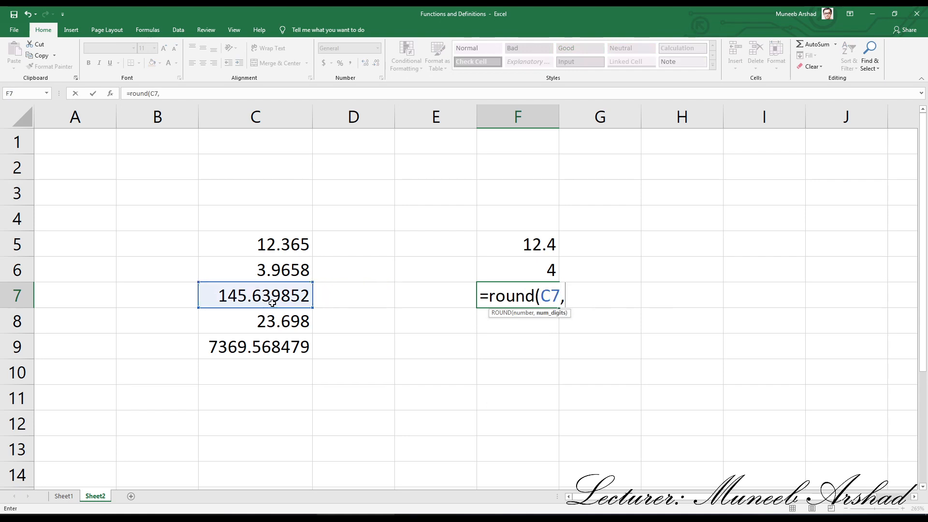
{"action": "type", "text": "1"}
{"action": "key", "text": "Return"}
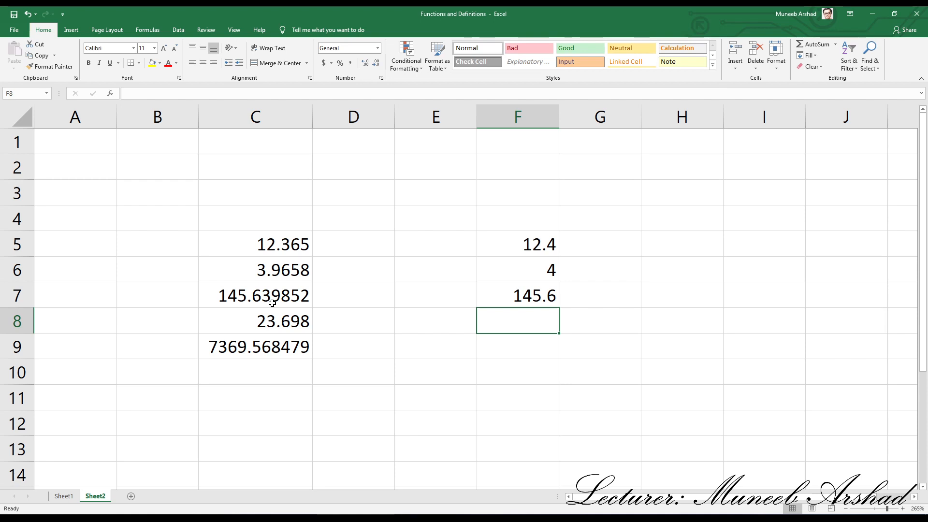
- Clear the one-decimal ROUND formulas from the range F5:F9
{"action": "left_click_drag", "start_coordinate": [510, 243], "coordinate": [510, 338]}
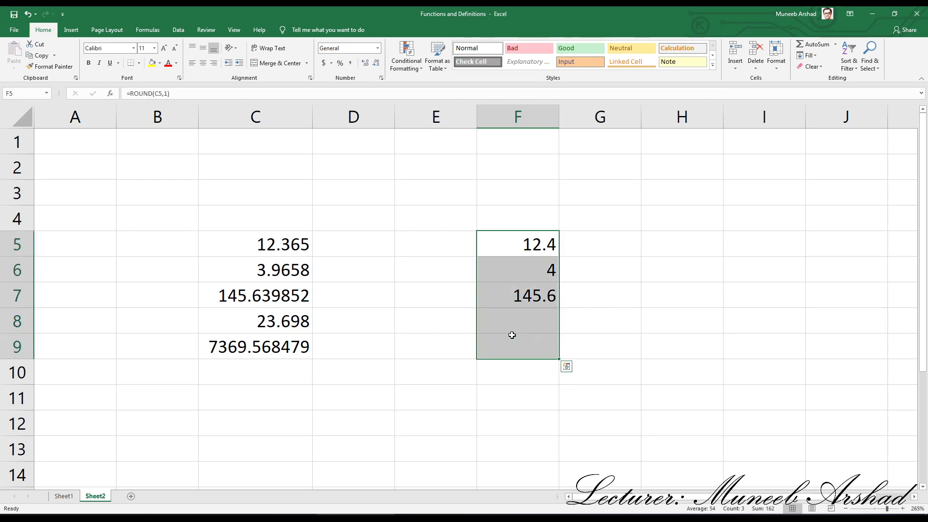
{"action": "key", "text": "Delete"}
{"action": "left_click", "coordinate": [531, 243]}
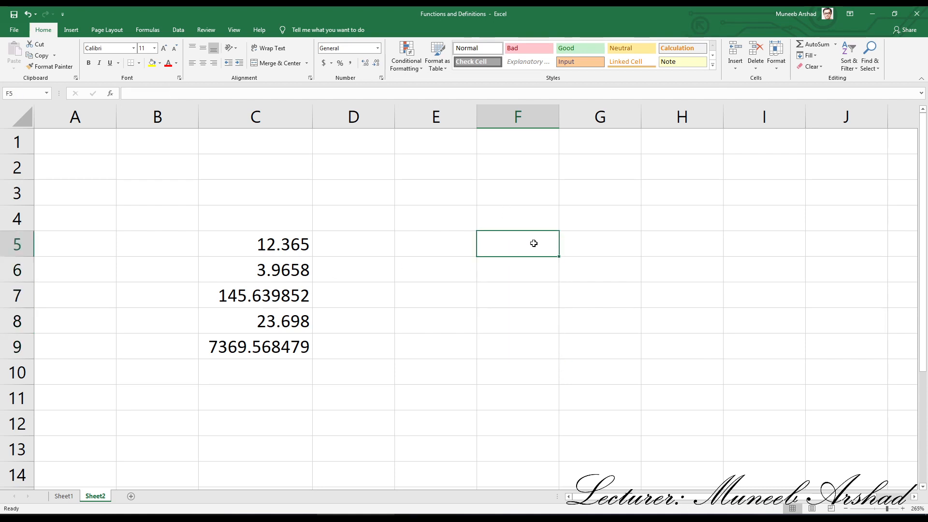
- Enter the formula =ROUND(C5,2) in cell F5 to round C5 to two decimal places
{"action": "type", "text": "=round("}
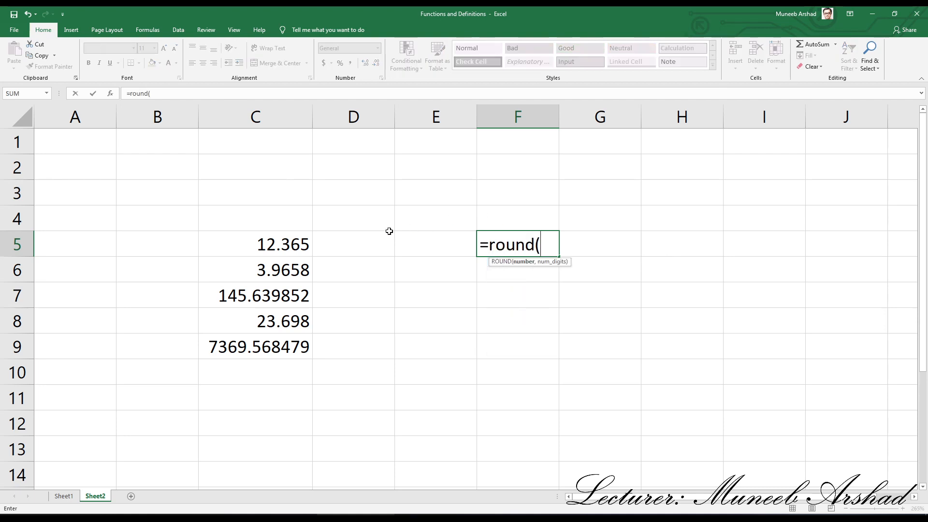
{"action": "left_click", "coordinate": [279, 245]}
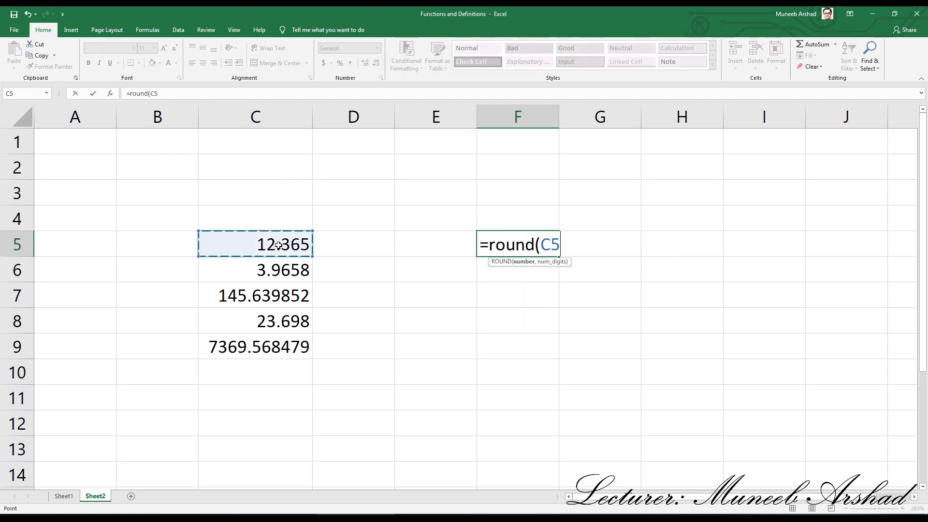
{"action": "type", "text": ","}
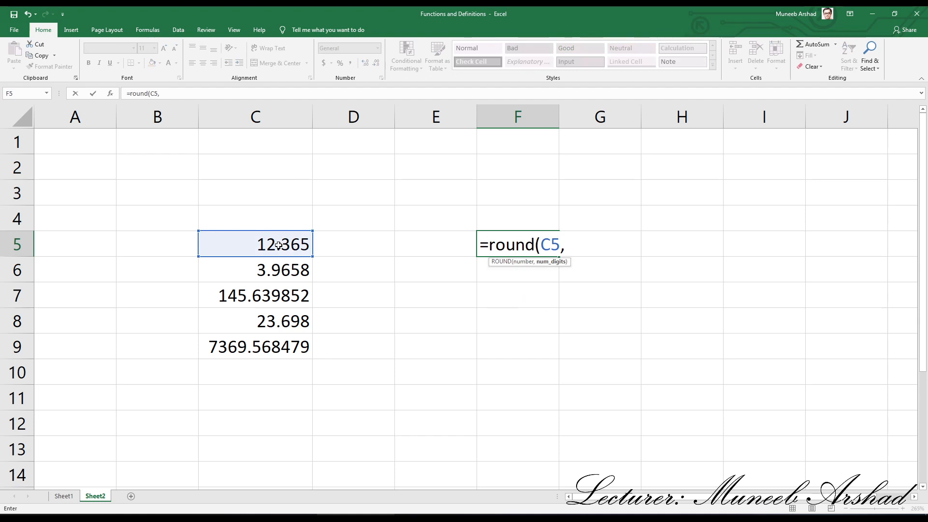
{"action": "type", "text": "2"}
{"action": "key", "text": "Return"}
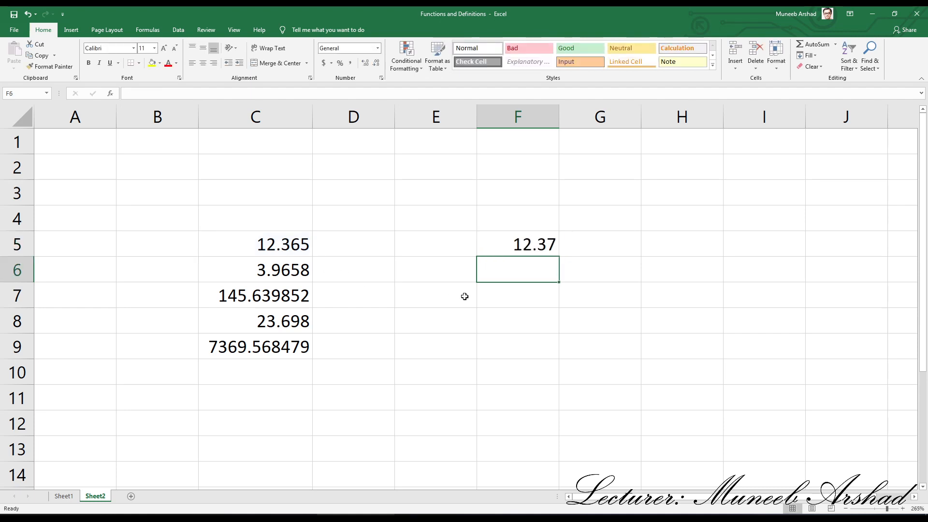
- Re-enter the ROUND formula for C5 in cell F5 with 2 decimal places, and clear the cell
{"action": "left_click", "coordinate": [526, 244]}
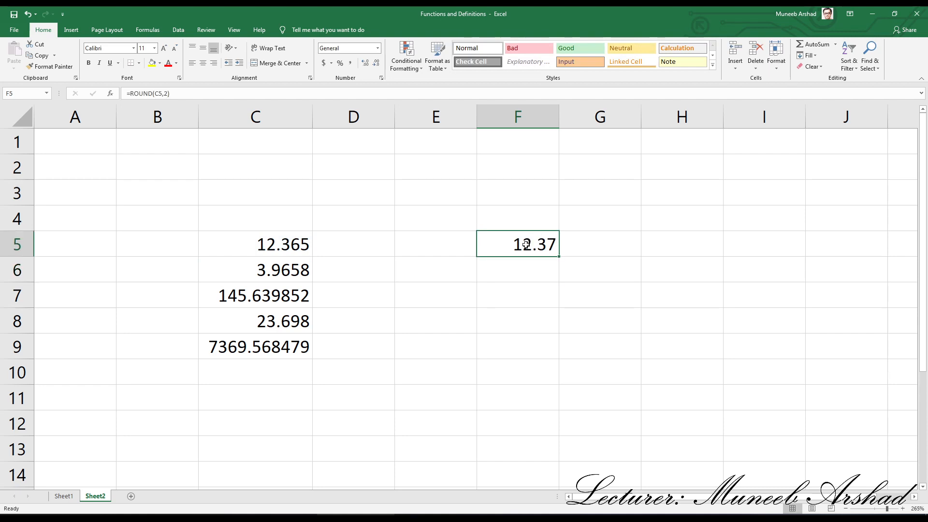
{"action": "type", "text": "=roun"}
{"action": "type", "text": "d("}
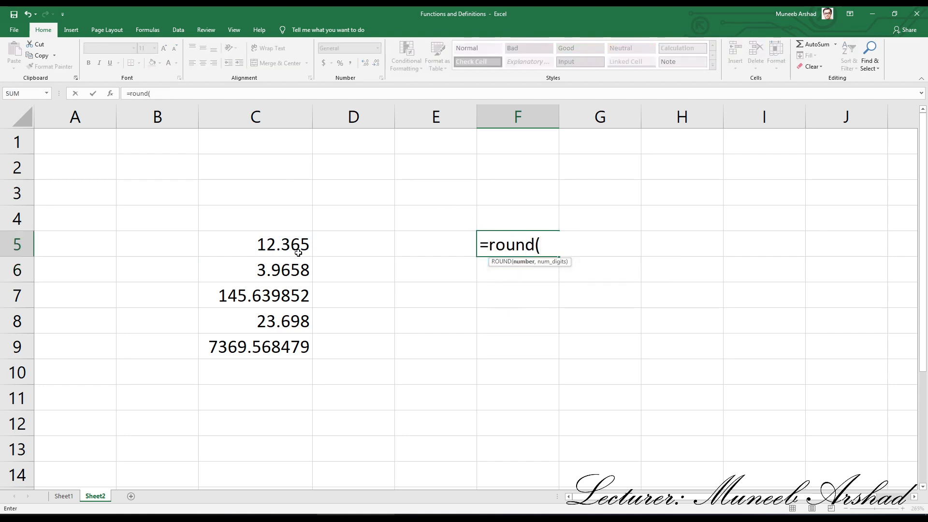
{"action": "left_click", "coordinate": [267, 244]}
{"action": "type", "text": ",0"}
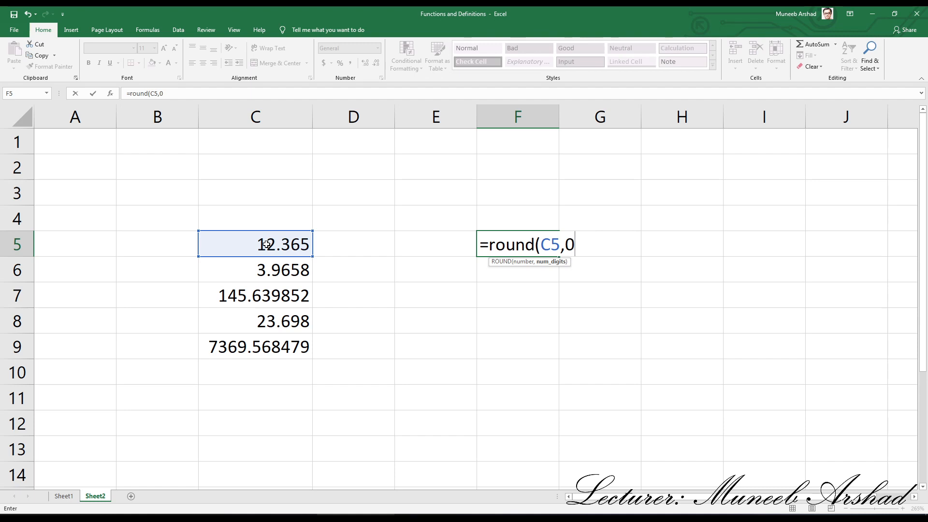
{"action": "key", "text": "BackSpace"}
{"action": "type", "text": "2"}
{"action": "key", "text": "ctrl+Return"}
{"action": "key", "text": "Delete"}
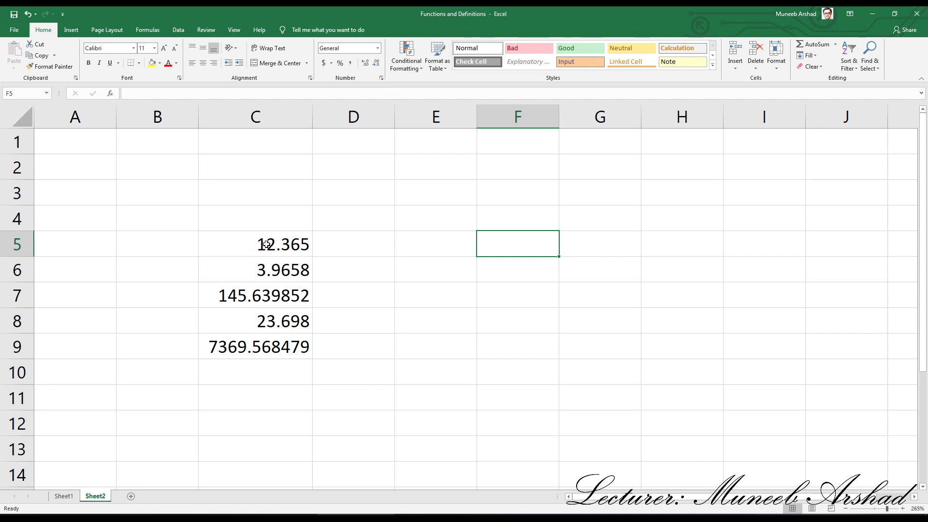
- Enter the formula =ROUND(C5,-1) in cell F5 to round C5 to the nearest ten
{"action": "type", "text": "=round"}
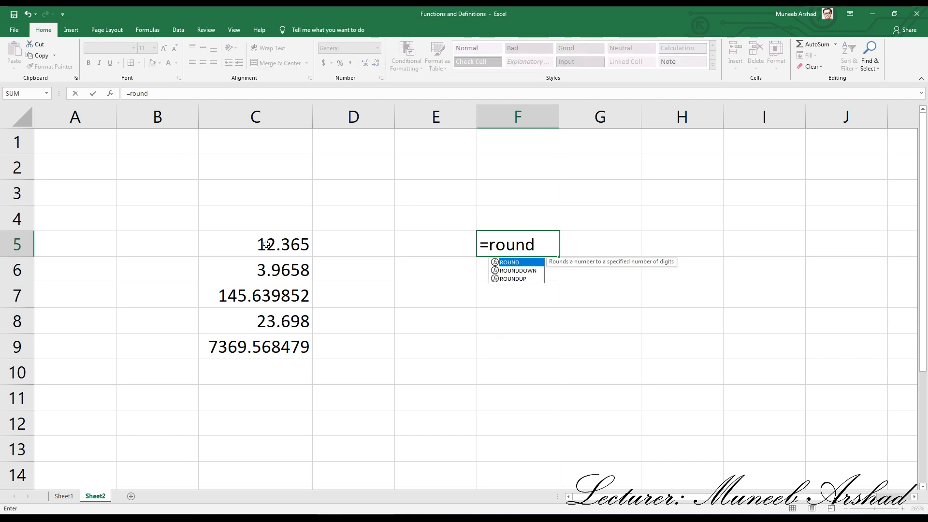
{"action": "type", "text": "("}
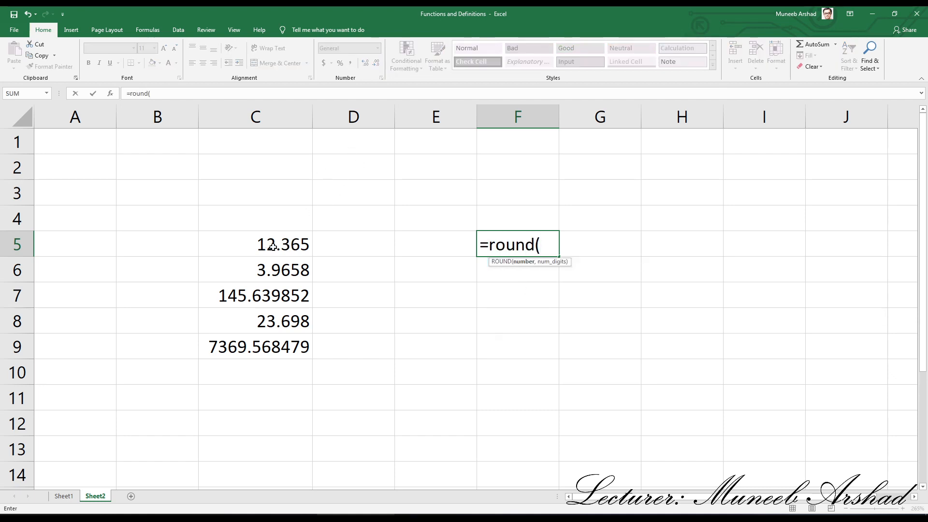
{"action": "left_click", "coordinate": [259, 245]}
{"action": "type", "text": ","}
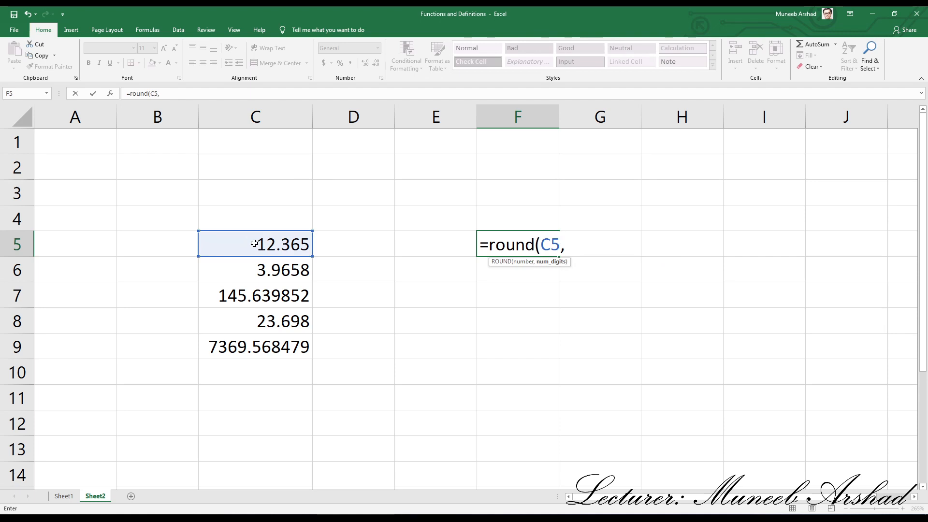
{"action": "type", "text": "-1"}
{"action": "key", "text": "Return"}
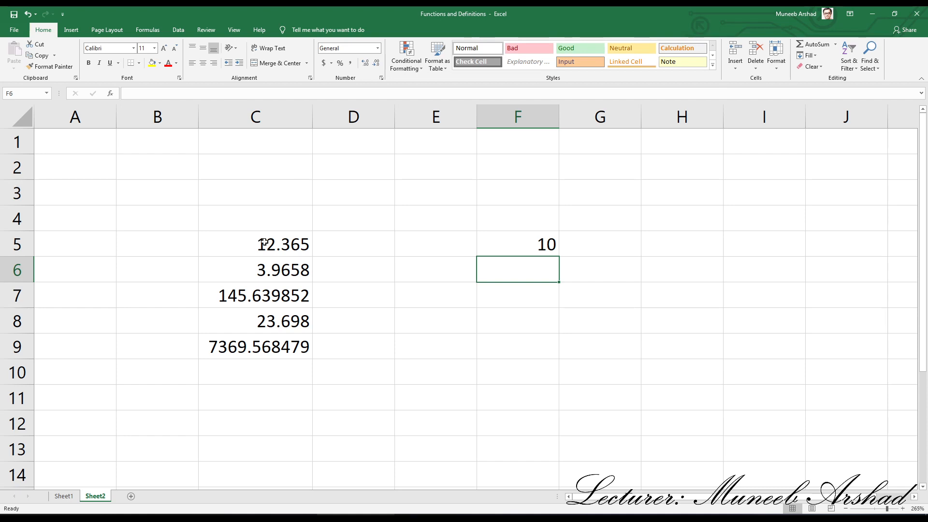
- Change the number in cell C5 to 16.365
{"action": "double_click", "coordinate": [273, 250]}
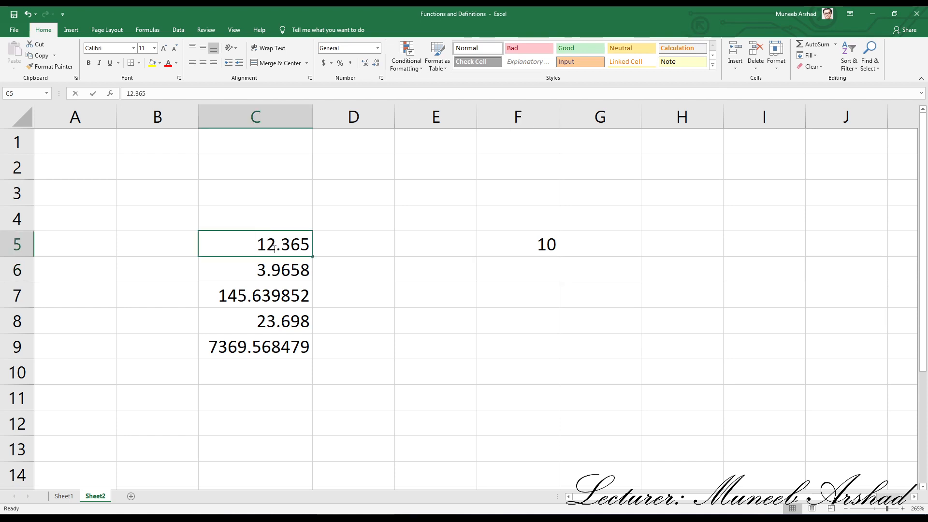
{"action": "key", "text": "BackSpace"}
{"action": "type", "text": "6"}
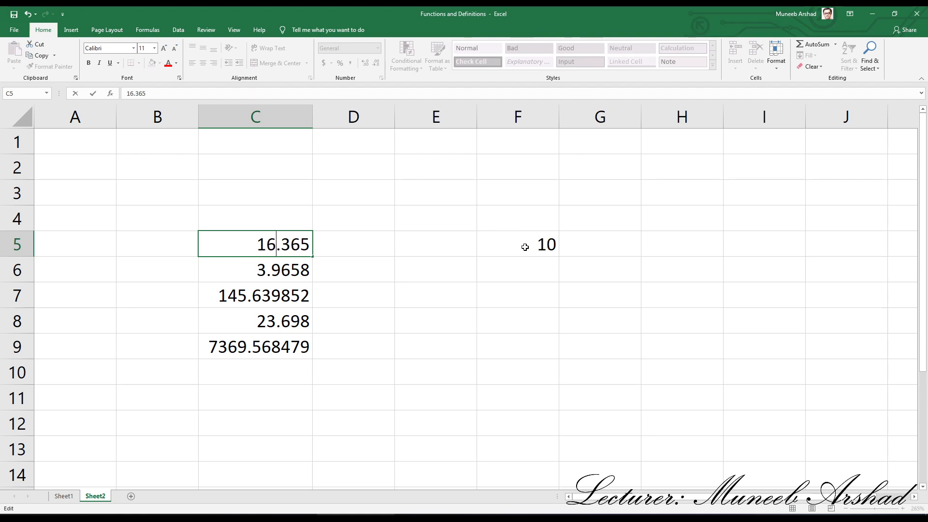
{"action": "key", "text": "Return"}
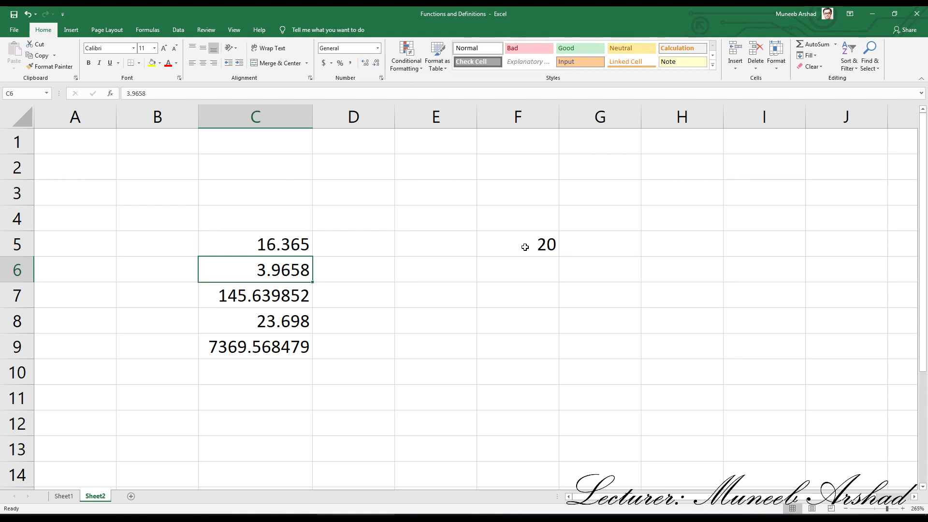
- Enter the formula =ROUND(C7,-2) in cell F7 to round C7 to the nearest hundred
{"action": "left_click", "coordinate": [544, 294]}
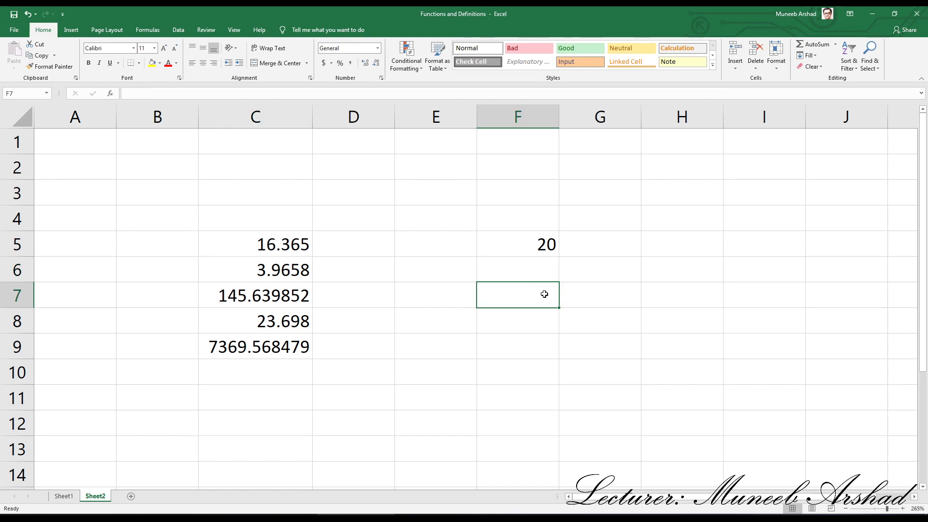
{"action": "type", "text": "="}
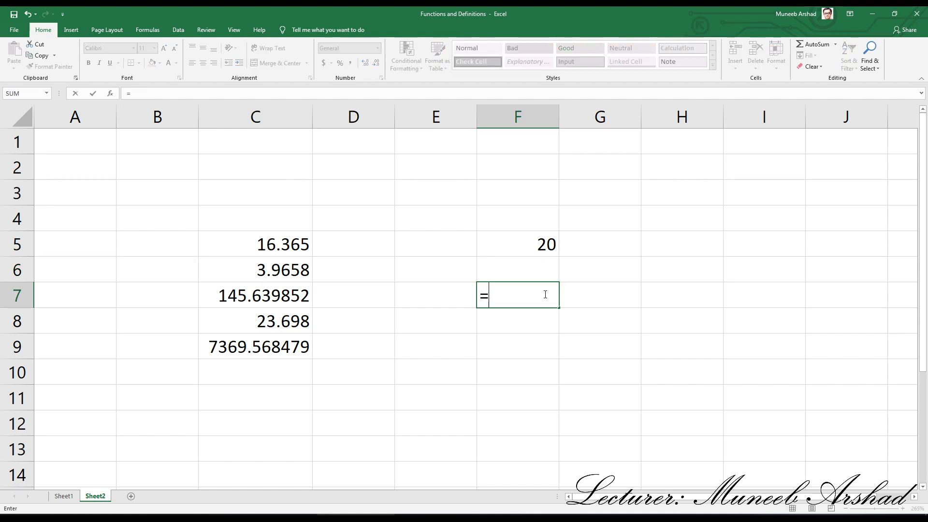
{"action": "type", "text": "round("}
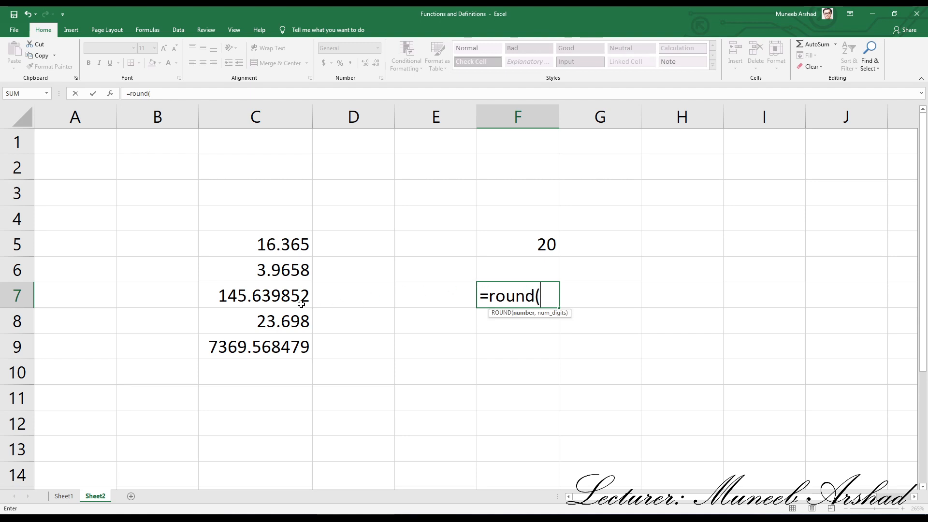
{"action": "left_click", "coordinate": [251, 293]}
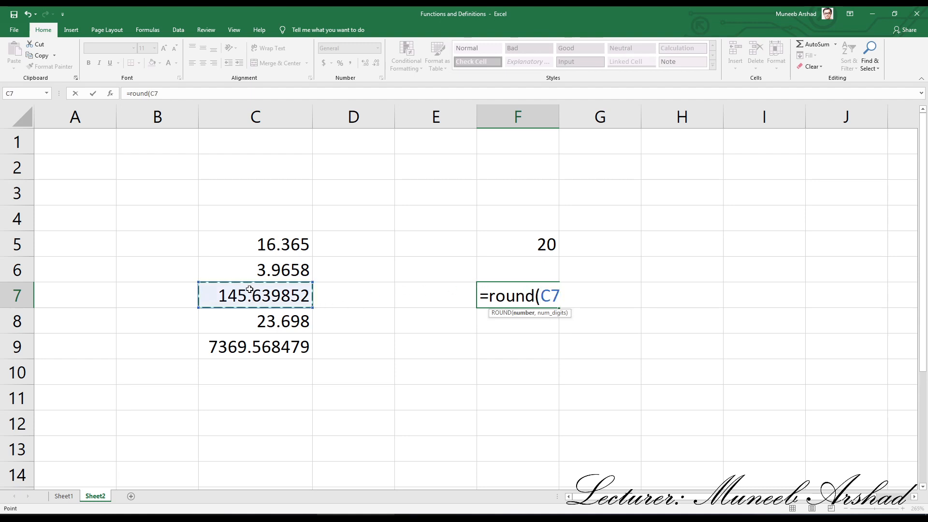
{"action": "type", "text": ","}
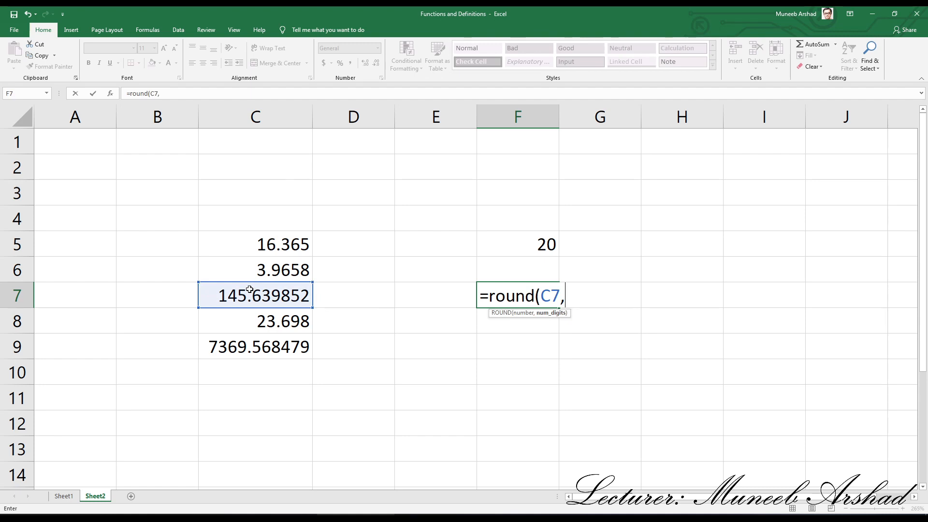
{"action": "type", "text": "-2"}
{"action": "key", "text": "Return"}
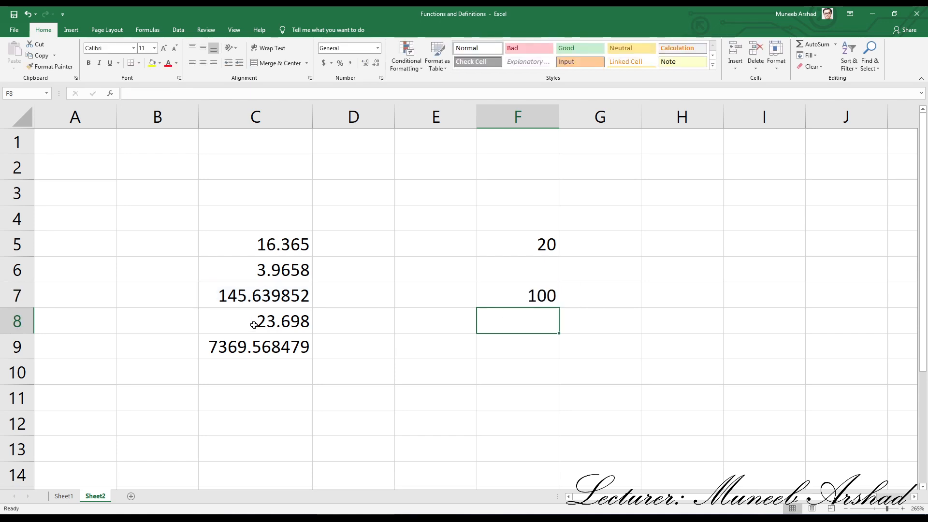
- Change the number in cell C7 to 185.639852
{"action": "double_click", "coordinate": [235, 302]}
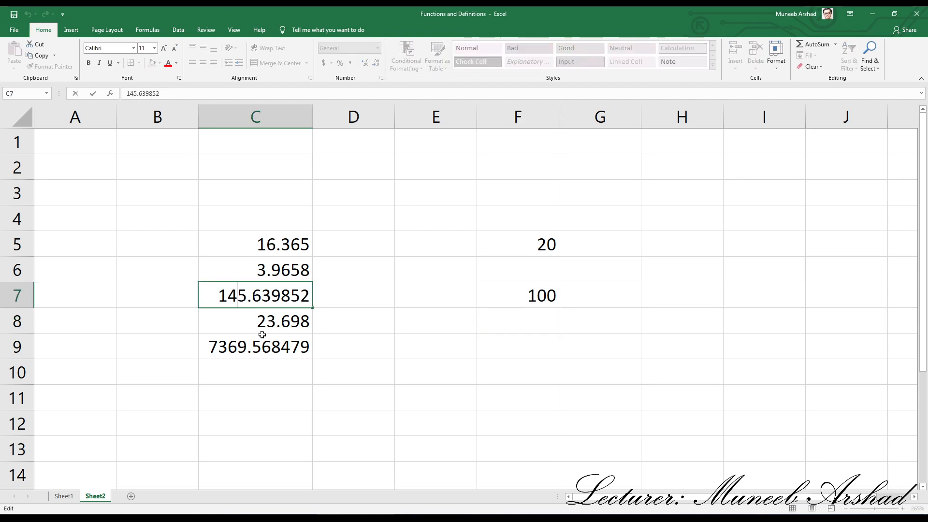
{"action": "key", "text": "BackSpace"}
{"action": "type", "text": "8"}
{"action": "key", "text": "Return"}
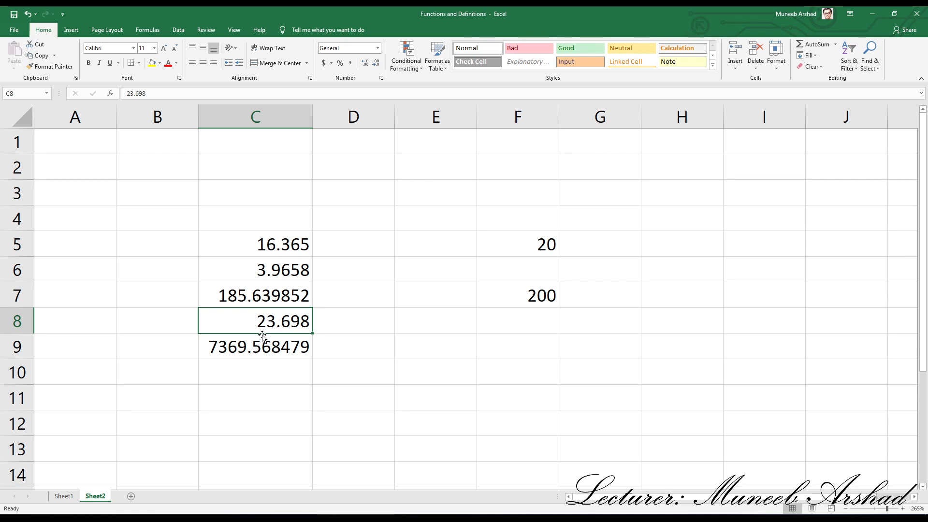
- Clear the ROUND formulas from the range F5:F10
{"action": "left_click", "coordinate": [468, 394]}
{"action": "left_click_drag", "start_coordinate": [485, 241], "coordinate": [512, 378]}
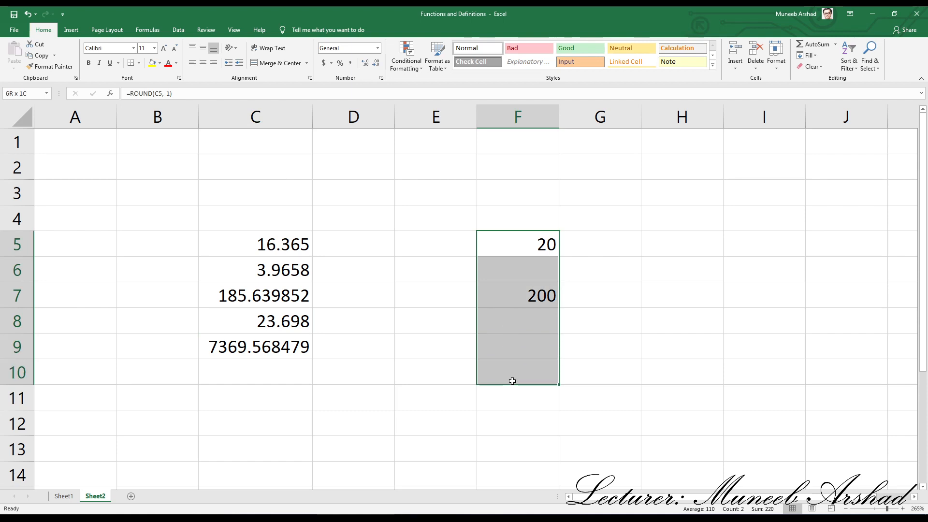
{"action": "key", "text": "Delete"}
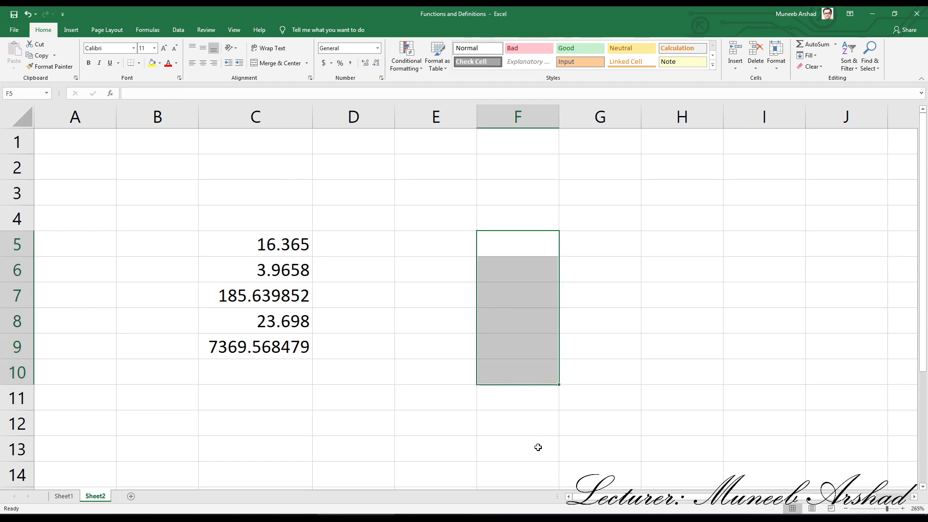
{"action": "left_click", "coordinate": [538, 429]}
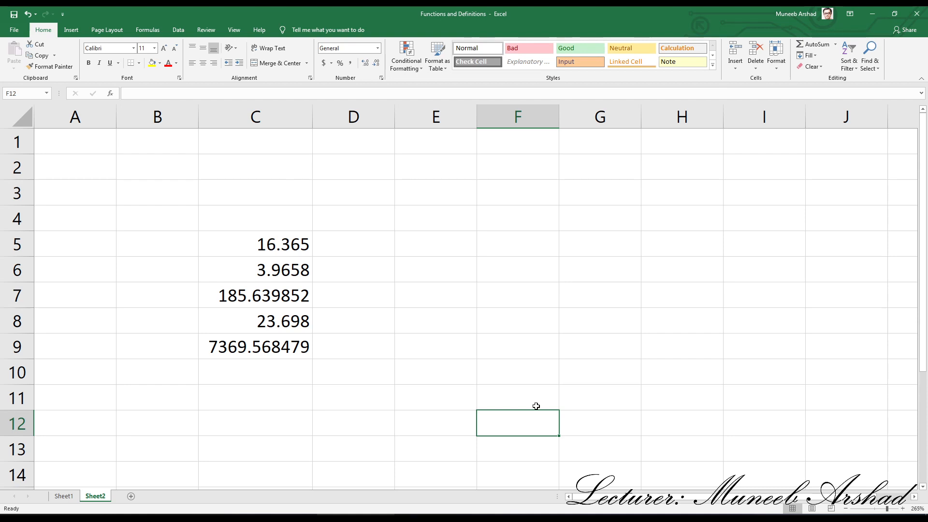
- Enter the formula =ROUNDDOWN(C5,0) in cell F5 to round C5 down to a whole number
{"action": "left_click", "coordinate": [522, 242]}
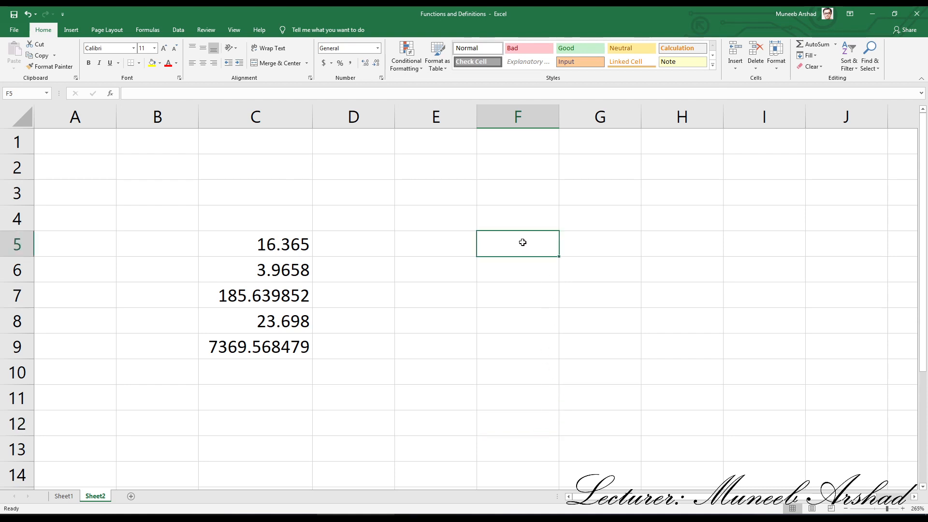
{"action": "type", "text": "="}
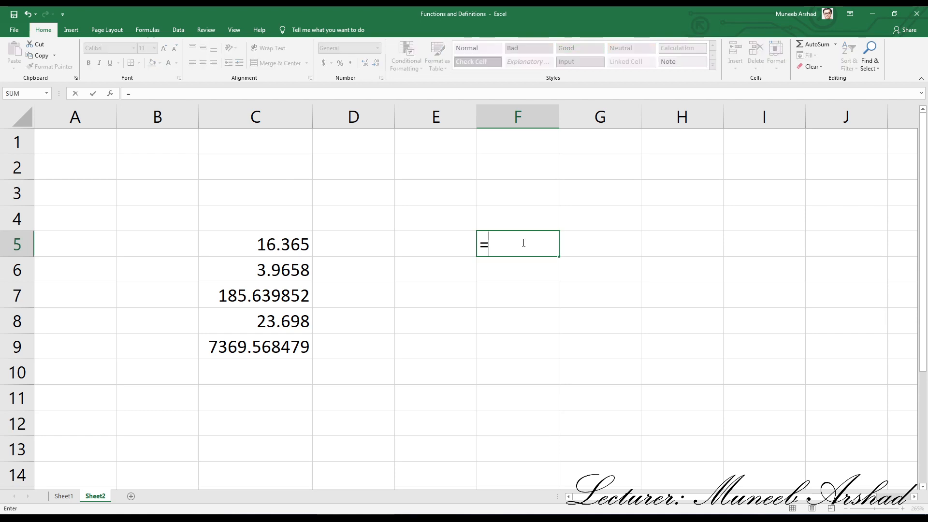
{"action": "type", "text": "runddown"}
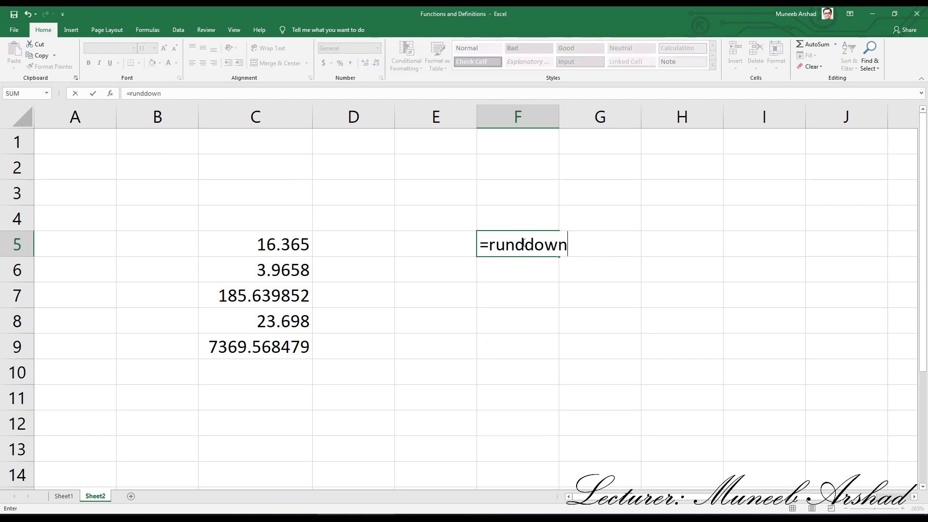
{"action": "key", "text": "BackSpace"}
{"action": "key", "text": "BackSpace"}
{"action": "key", "text": "BackSpace"}
{"action": "key", "text": "BackSpace"}
{"action": "key", "text": "BackSpace"}
{"action": "key", "text": "BackSpace"}
{"action": "key", "text": "BackSpace"}
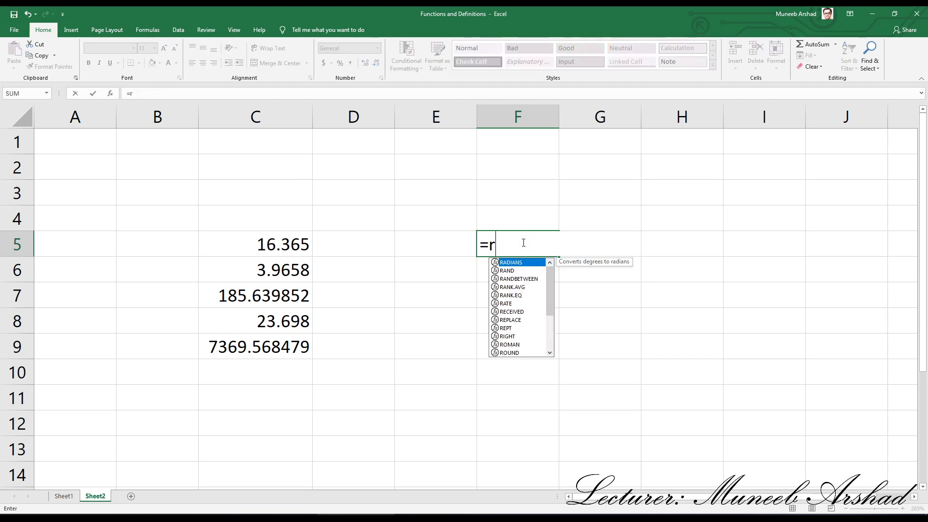
{"action": "type", "text": "ounddown"}
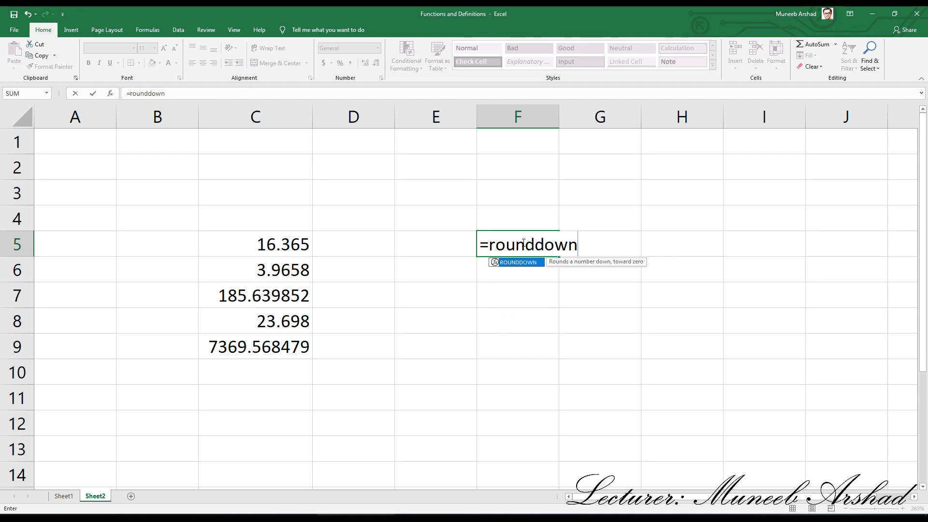
{"action": "type", "text": "("}
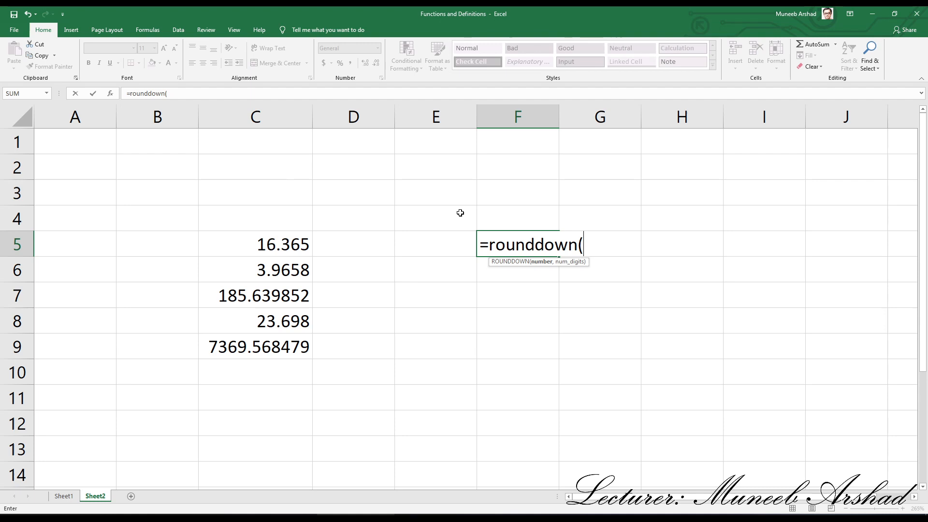
{"action": "left_click", "coordinate": [288, 247]}
{"action": "type", "text": ",0"}
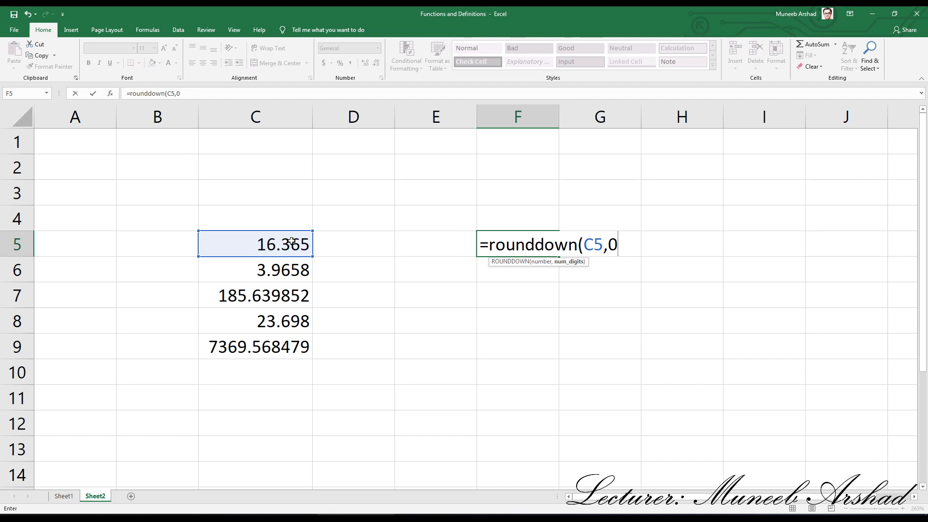
{"action": "key", "text": "Return"}
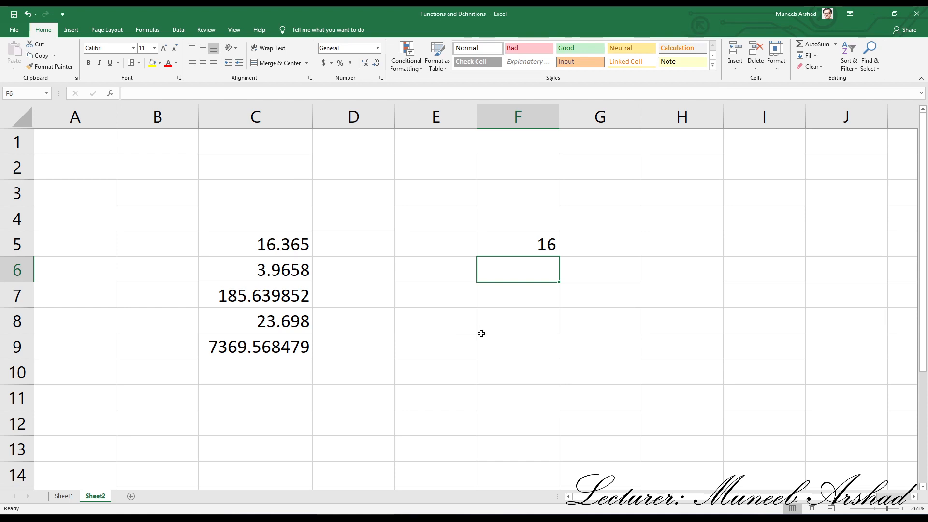
- Enter the formula =ROUNDDOWN(C6,0) in cell F6 to round C6 down to a whole number
{"action": "type", "text": "=roun"}
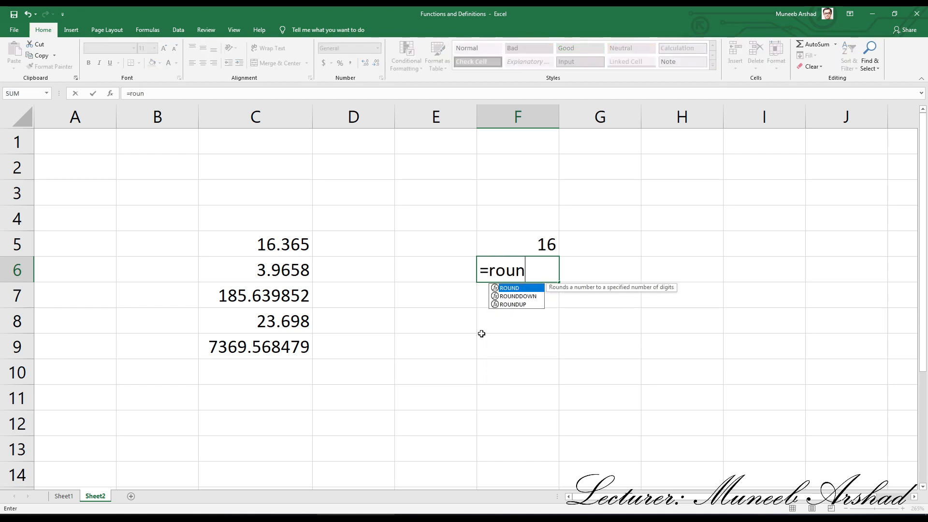
{"action": "type", "text": "dodwn"}
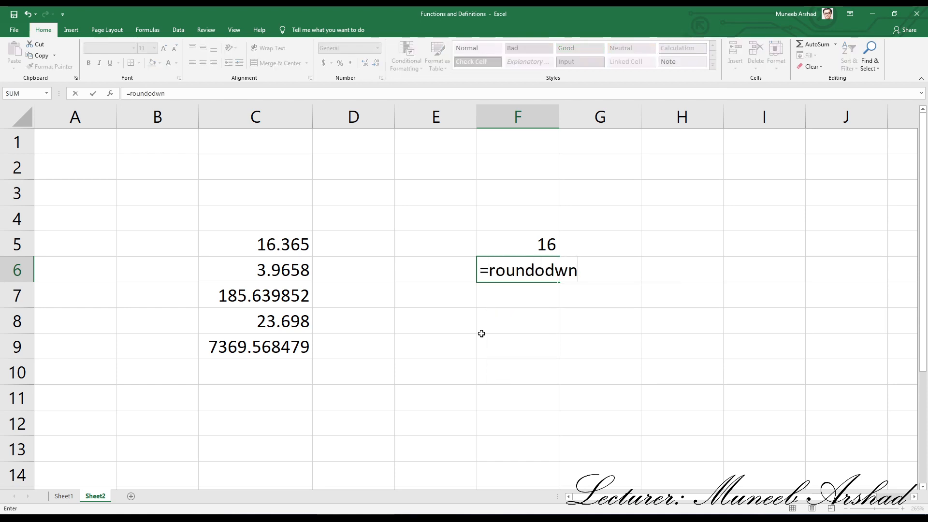
{"action": "type", "text": "("}
{"action": "left_click", "coordinate": [283, 269]}
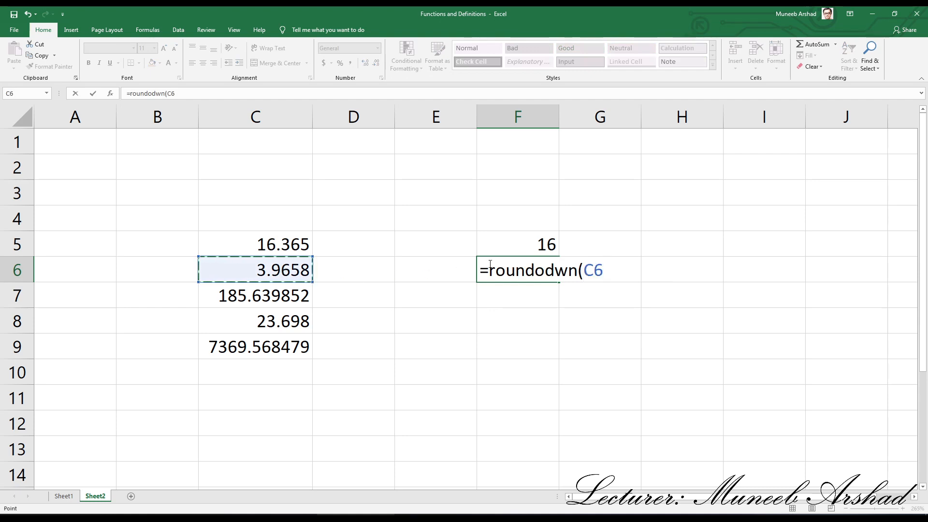
{"action": "left_click", "coordinate": [545, 261]}
{"action": "key", "text": "BackSpace"}
{"action": "key", "text": "BackSpace"}
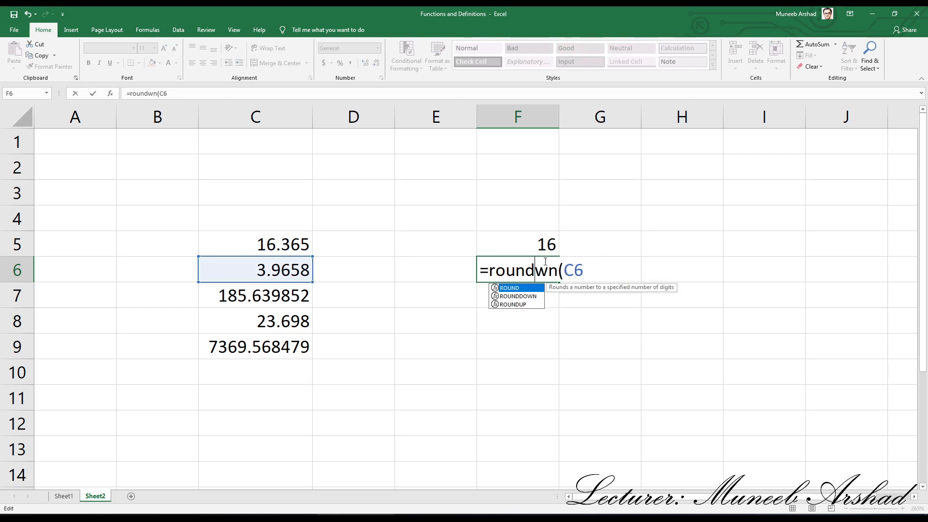
{"action": "type", "text": "do"}
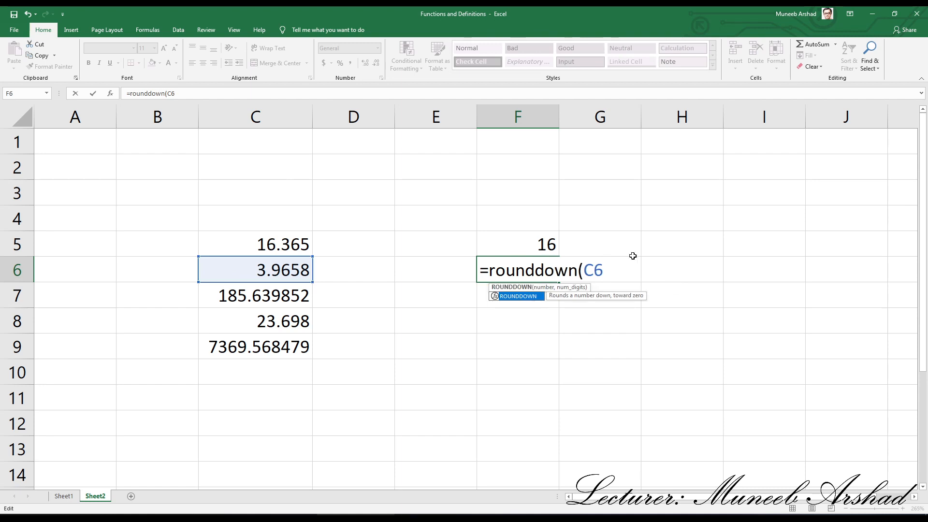
{"action": "left_click", "coordinate": [608, 267]}
{"action": "type", "text": ","}
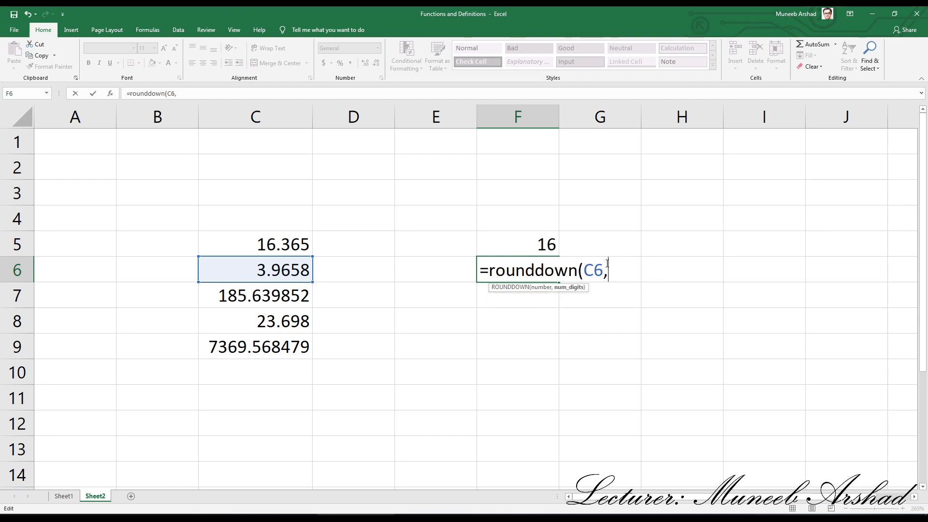
{"action": "type", "text": "0"}
{"action": "key", "text": "Return"}
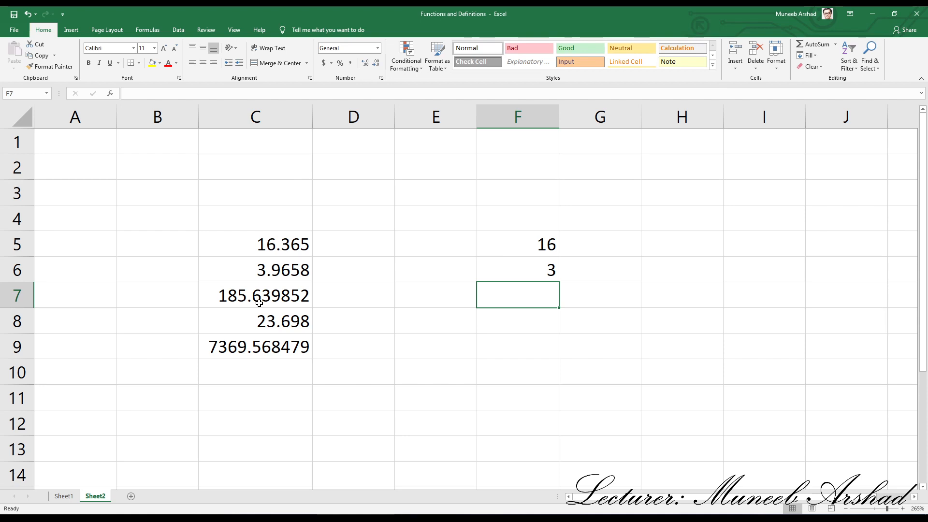
- Enter the formula =ROUNDDOWN(C7,0) in cell F7 to round C7 down to a whole number
{"action": "type", "text": "=rounddo"}
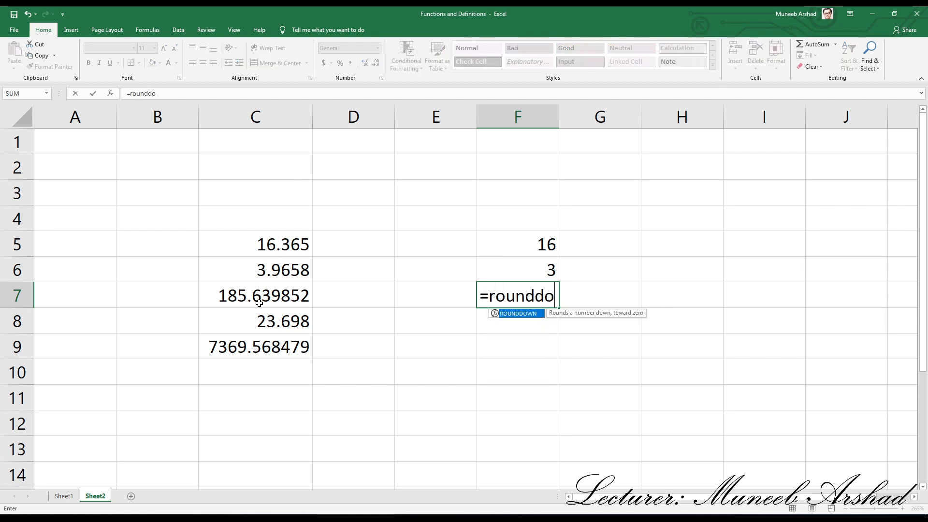
{"action": "type", "text": "wn("}
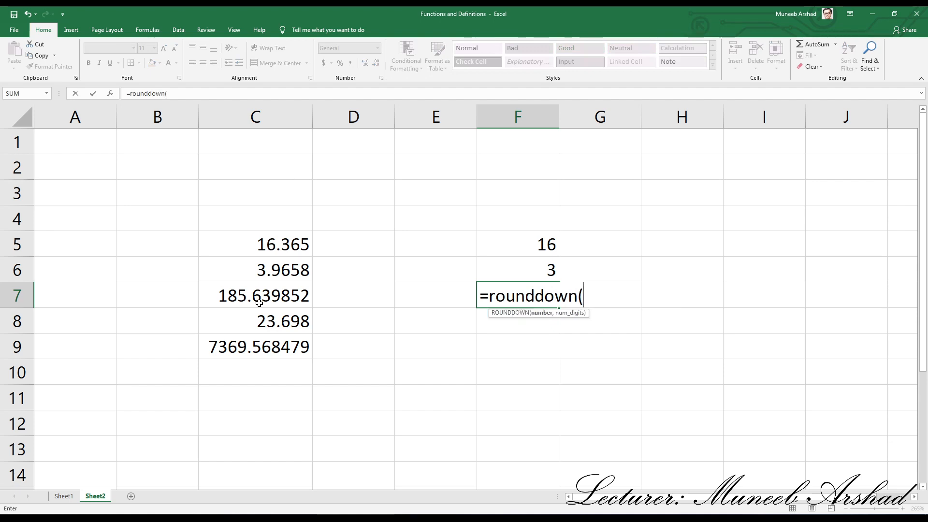
{"action": "left_click", "coordinate": [260, 299]}
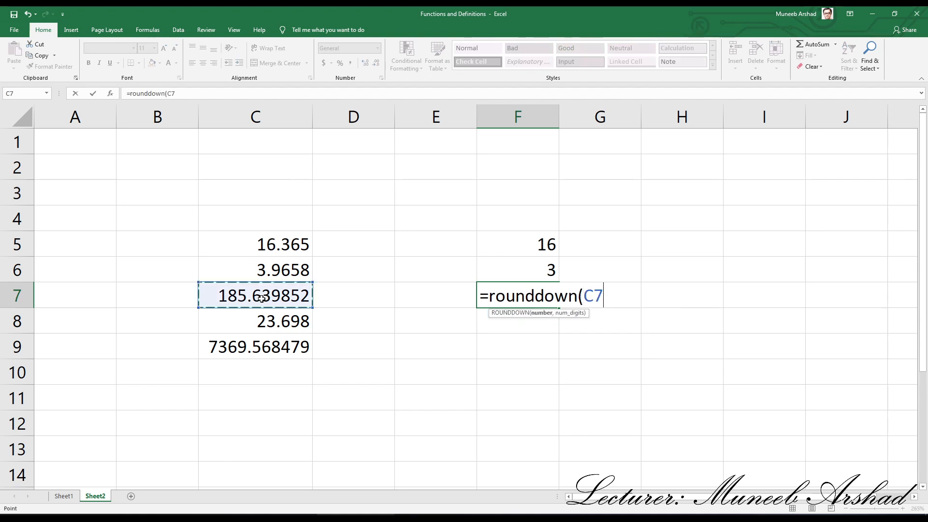
{"action": "type", "text": ","}
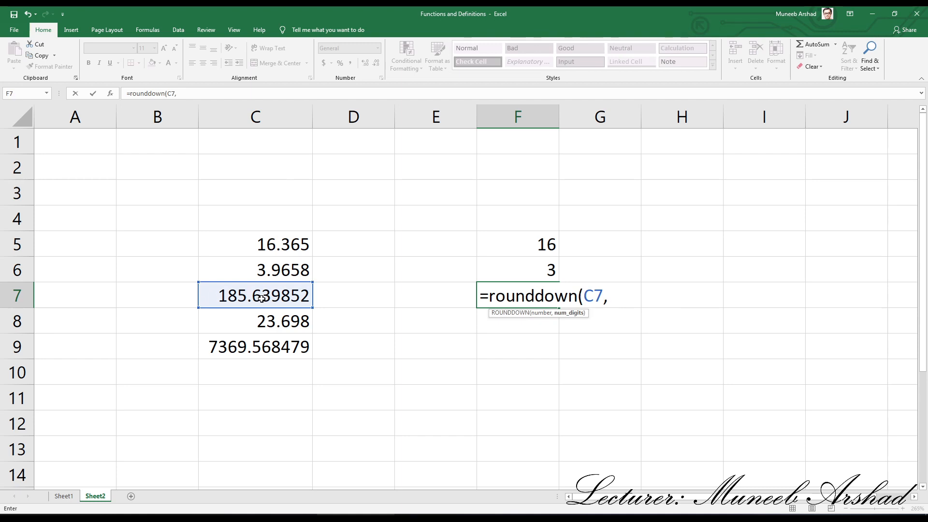
{"action": "type", "text": "0"}
{"action": "key", "text": "Return"}
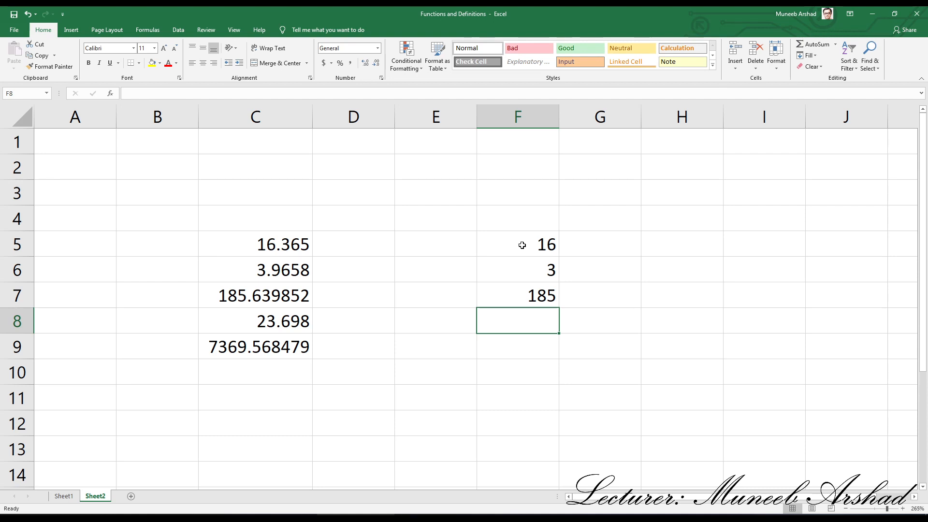
- Clear the ROUNDDOWN formulas from the range F5:F9
{"action": "left_click_drag", "start_coordinate": [529, 243], "coordinate": [541, 350]}
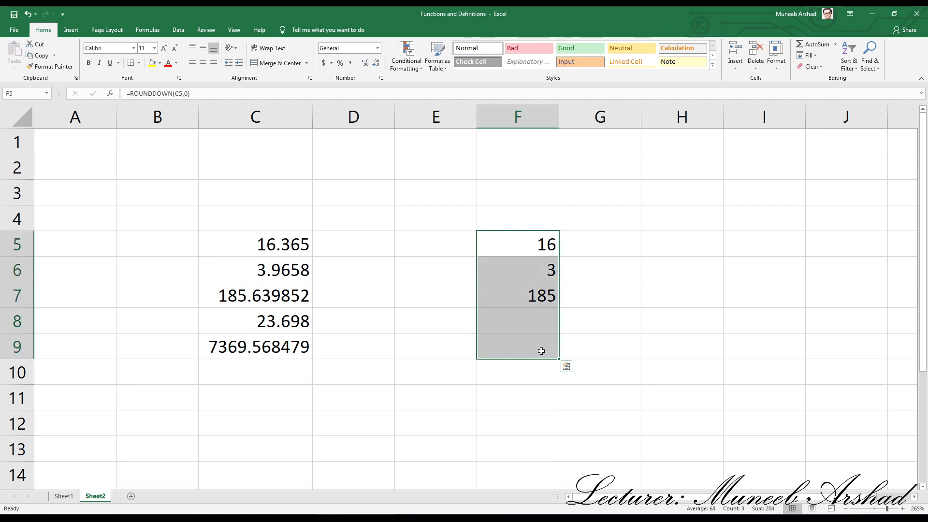
{"action": "key", "text": "Delete"}
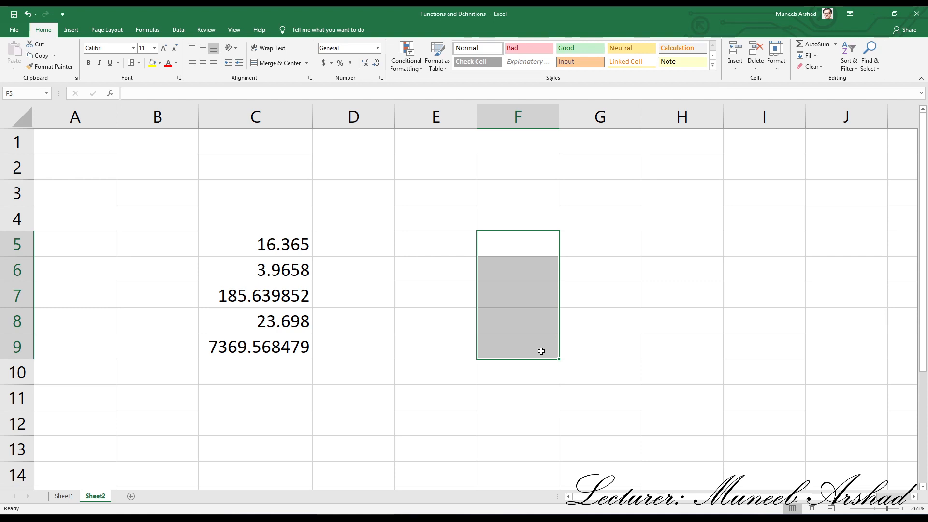
{"action": "left_click", "coordinate": [535, 371]}
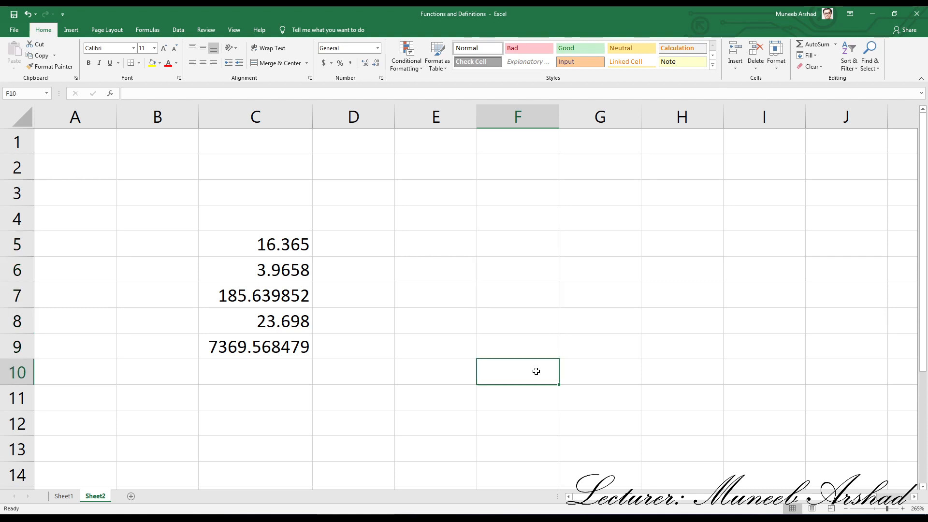
- Enter the formula =ROUNDUP(C5,0) in cell F5 to round C5 up to a whole number
{"action": "left_click", "coordinate": [525, 242]}
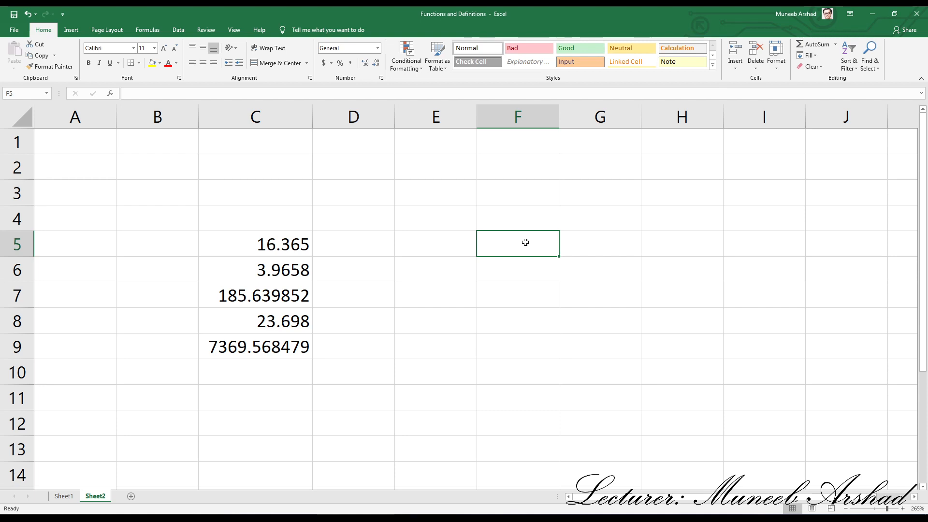
{"action": "type", "text": "=rou"}
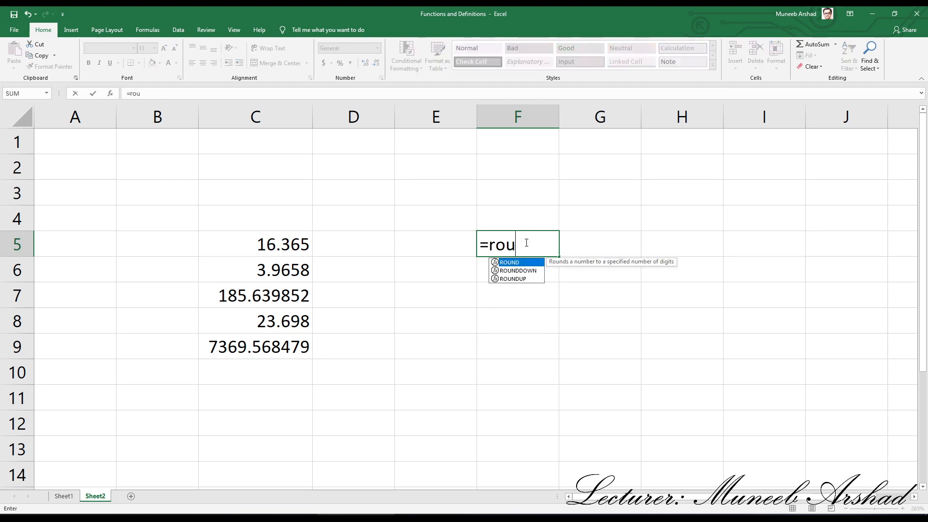
{"action": "type", "text": "ndup("}
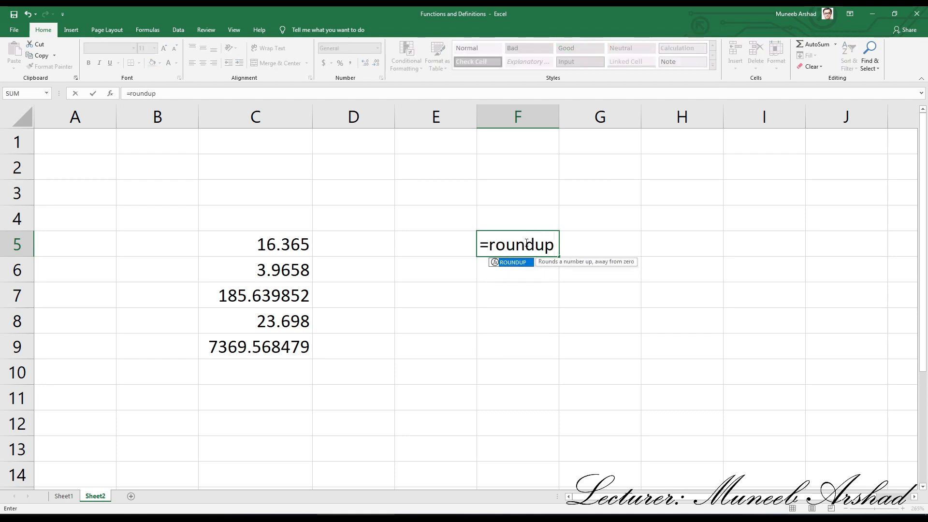
{"action": "left_click", "coordinate": [278, 245]}
{"action": "type", "text": ",0"}
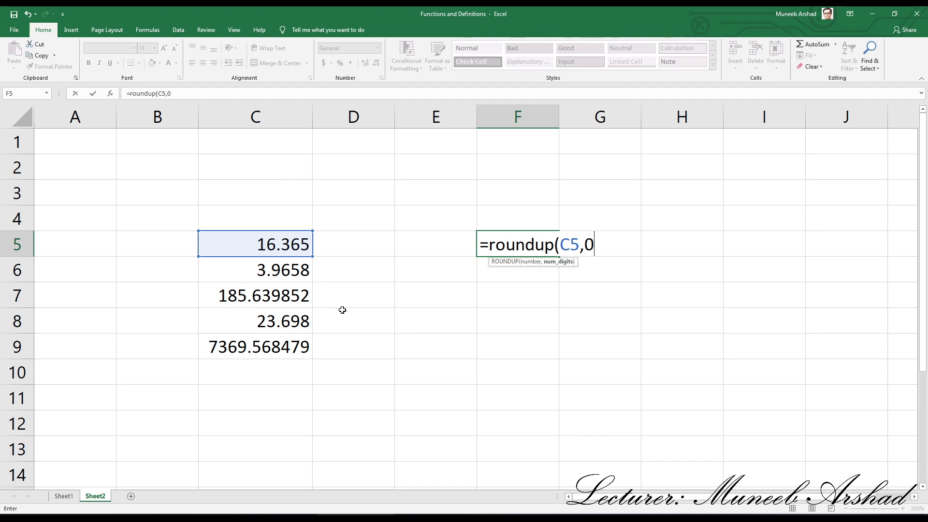
{"action": "key", "text": "Return"}
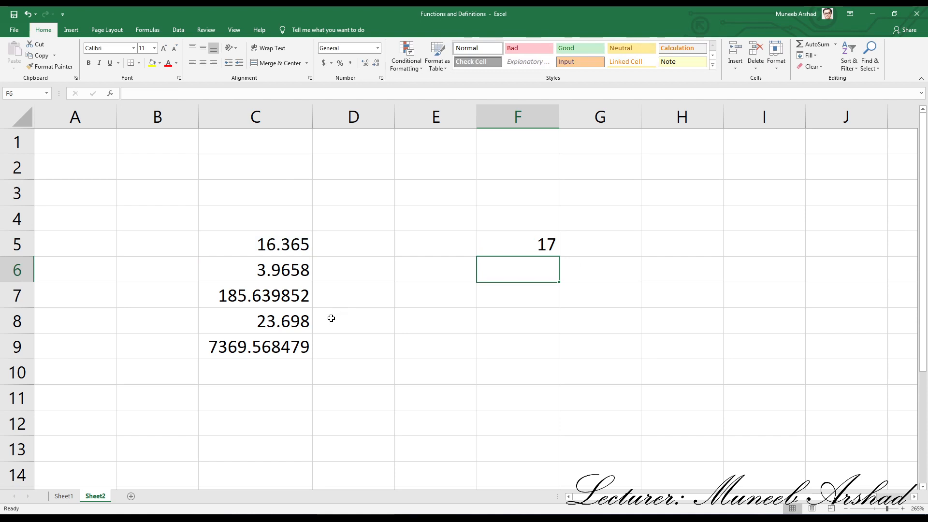
- Change the first decimal digit of the number in cell C7 so that it reads 185.239852
{"action": "left_click", "coordinate": [259, 296]}
{"action": "double_click", "coordinate": [259, 296]}
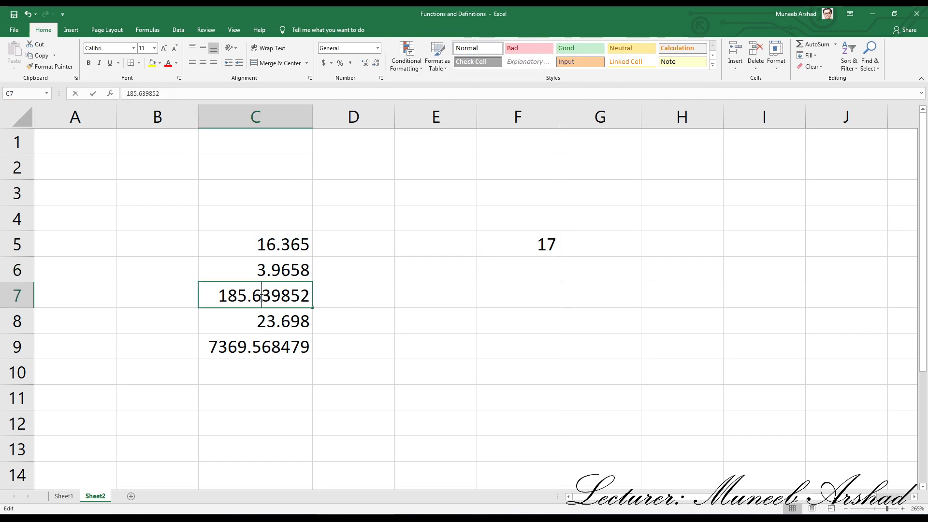
{"action": "key", "text": "BackSpace"}
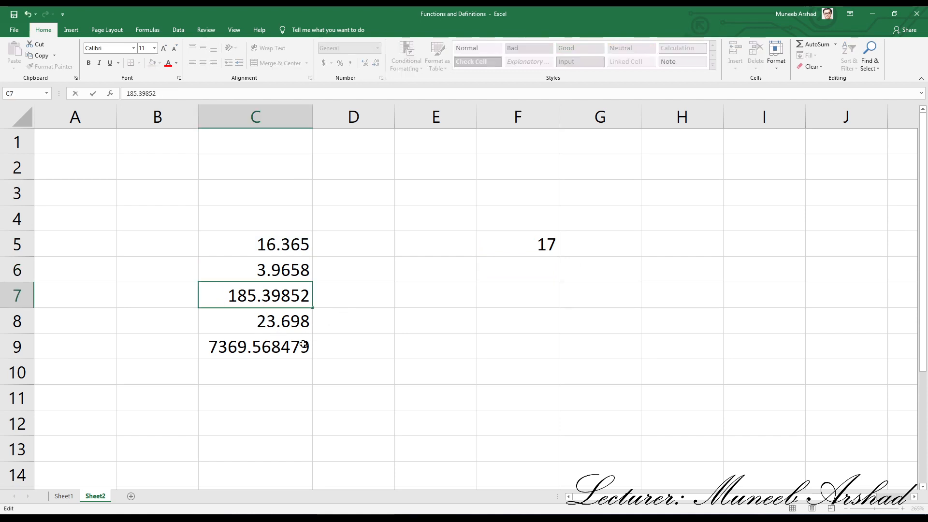
{"action": "type", "text": "2"}
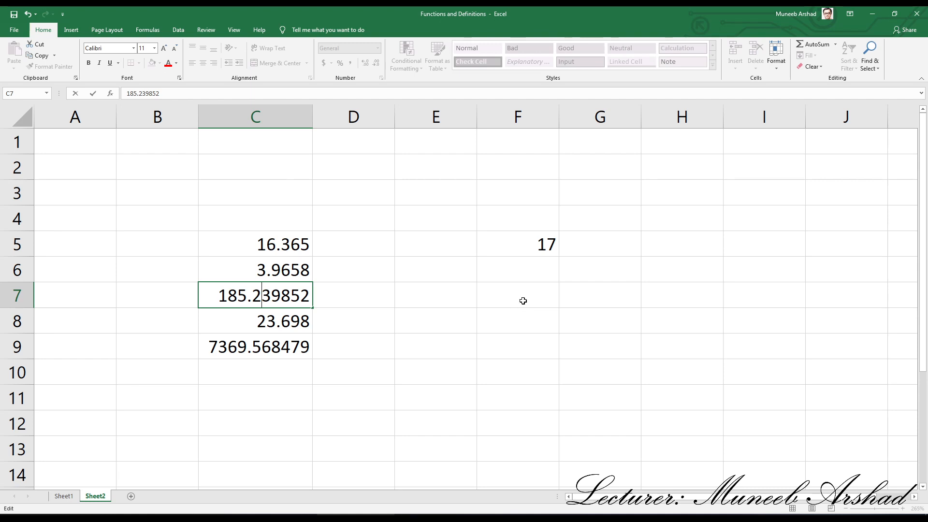
- Enter the formula =ROUNDUP(C7,0) in cell F7 to round C7 up to a whole number
{"action": "left_click", "coordinate": [519, 301]}
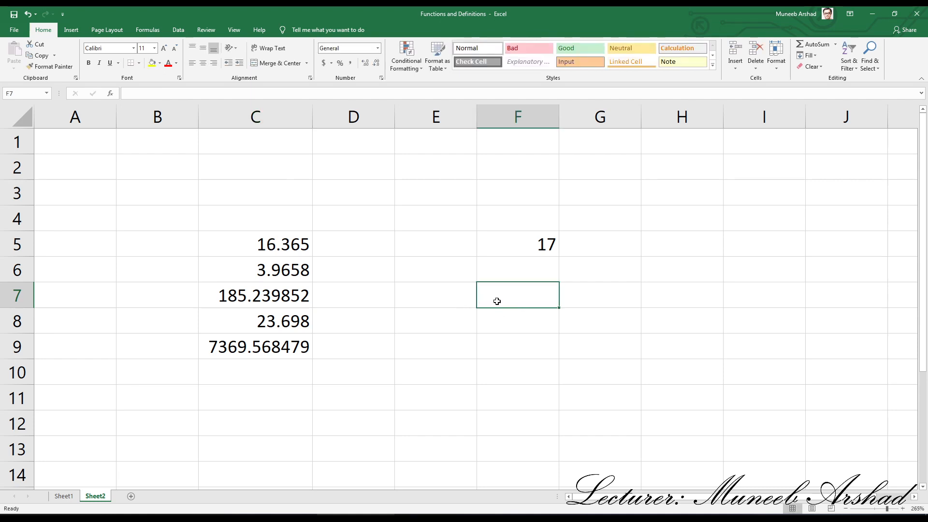
{"action": "type", "text": "="}
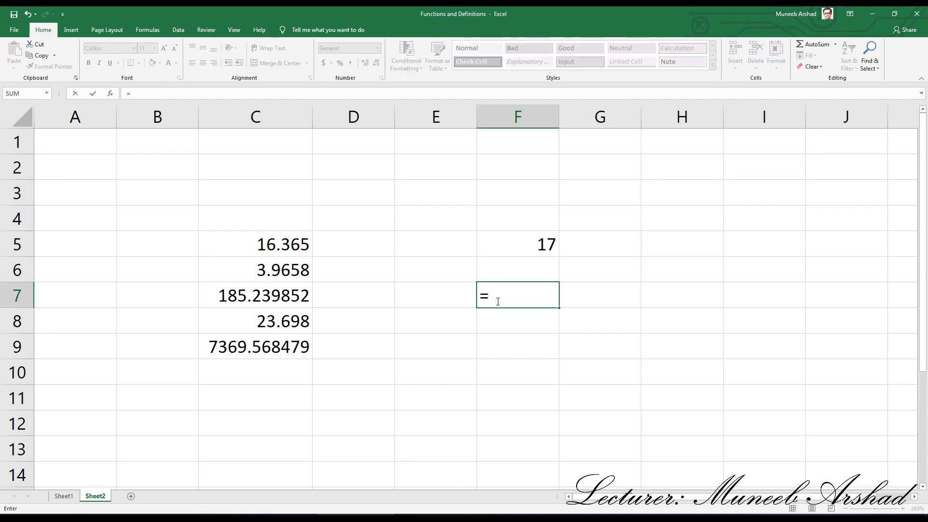
{"action": "type", "text": "roundup("}
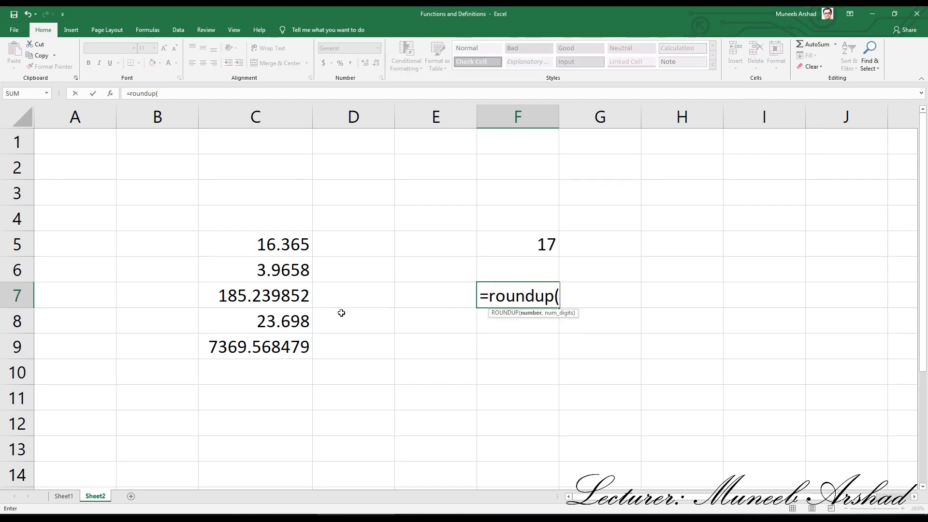
{"action": "left_click", "coordinate": [242, 296]}
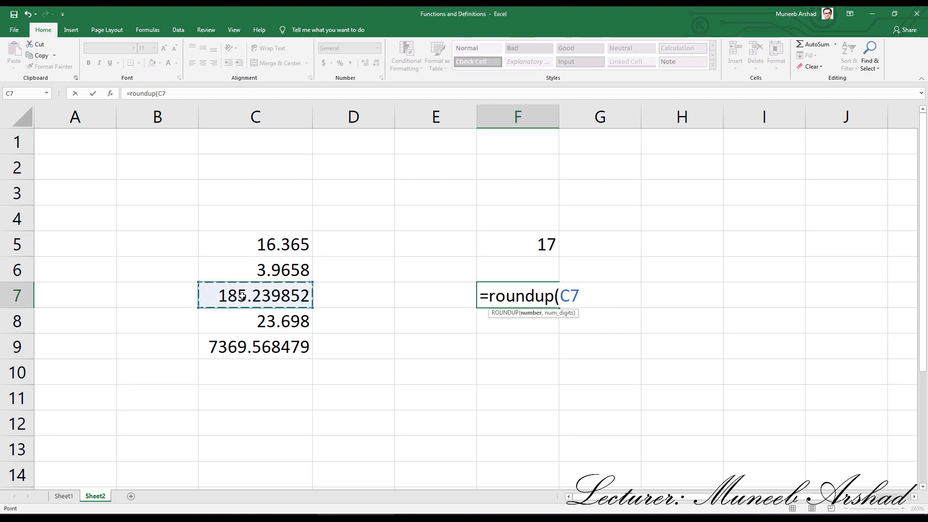
{"action": "type", "text": ",0"}
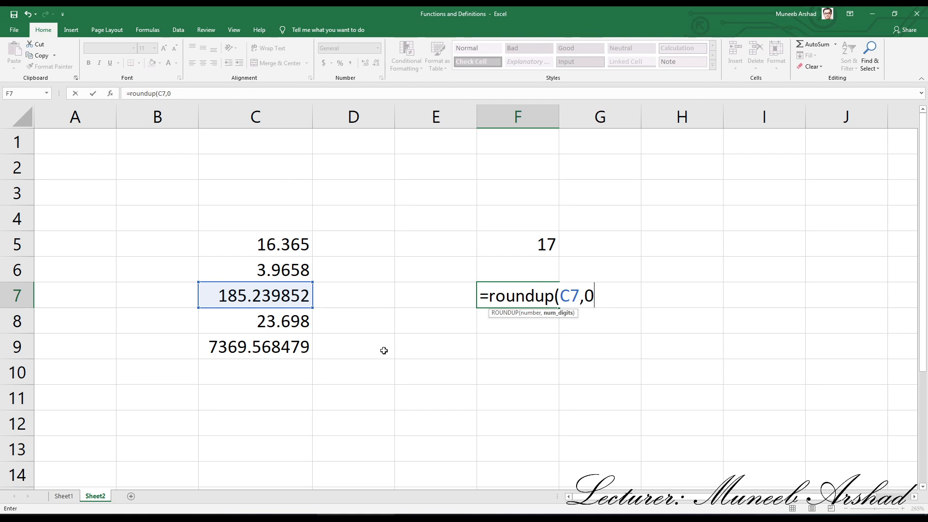
{"action": "key", "text": "Return"}
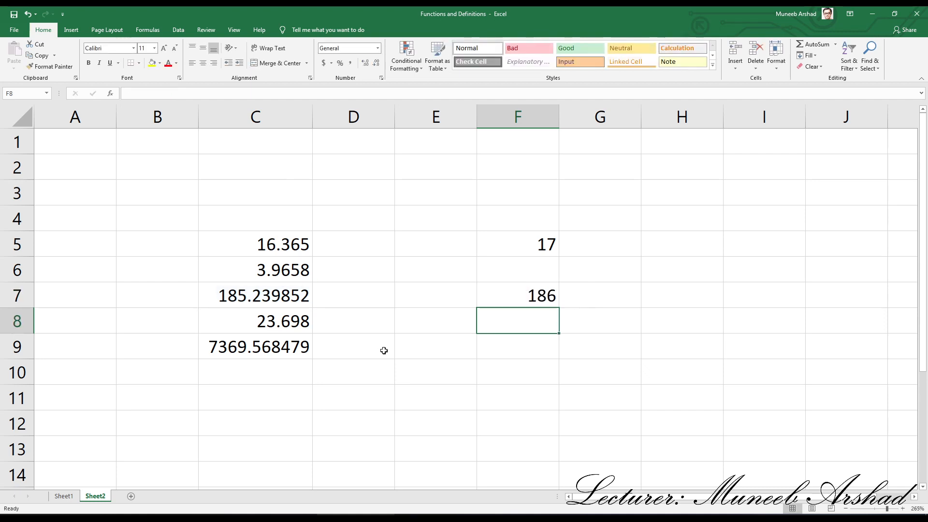